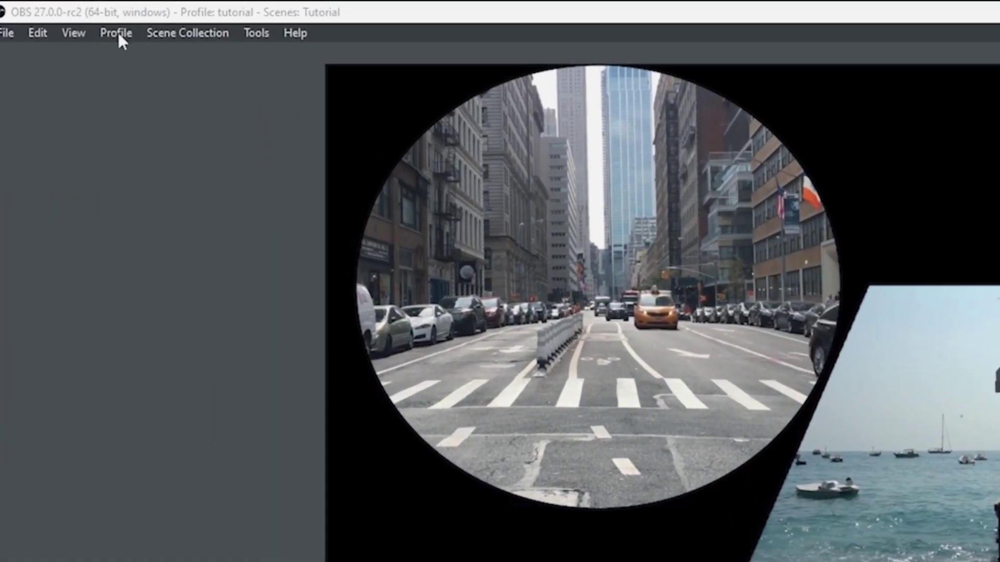
Create a new OBS profile named Record
left_click(117, 32)
left_click(123, 56)
type("Record")
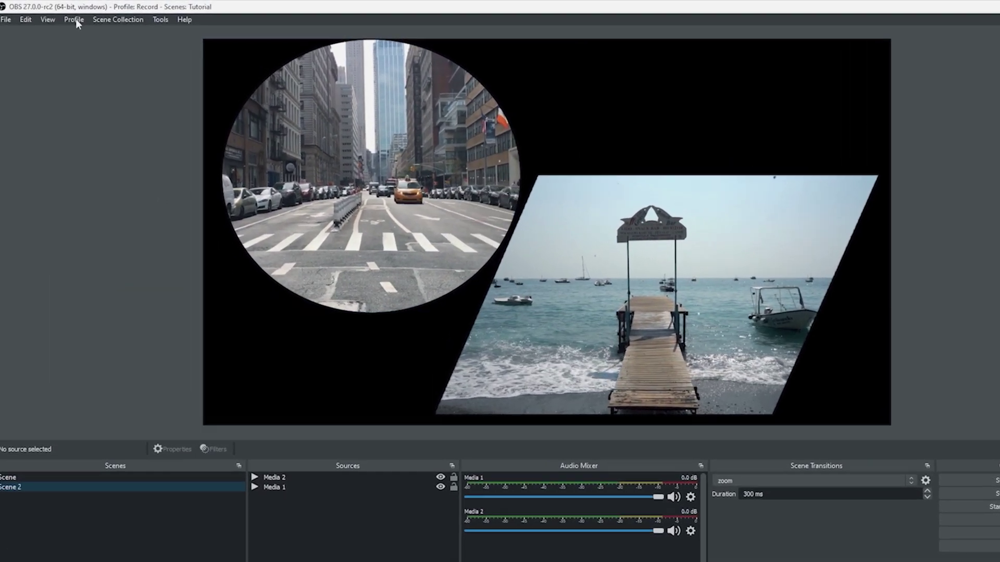
left_click(72, 18)
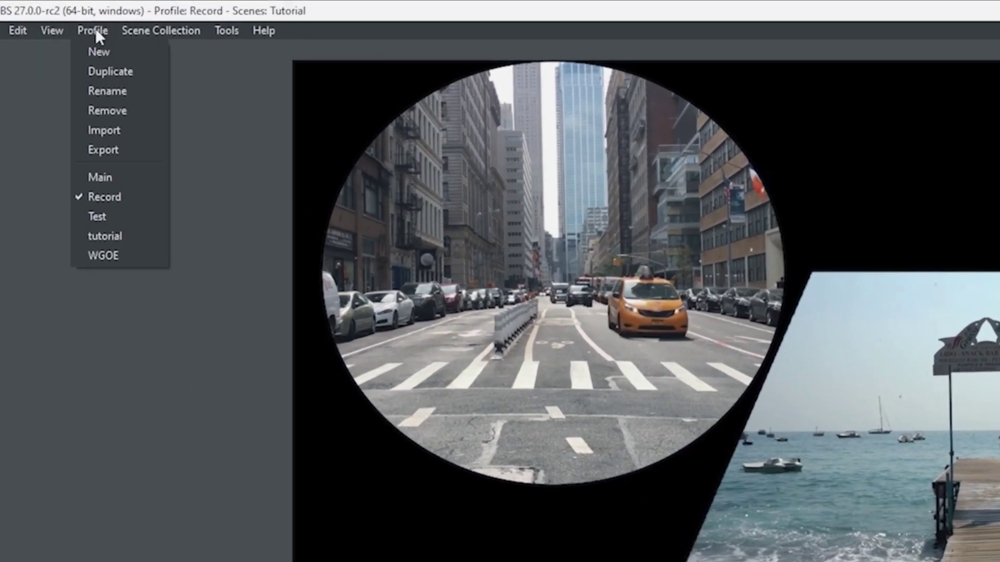
key("Escape")
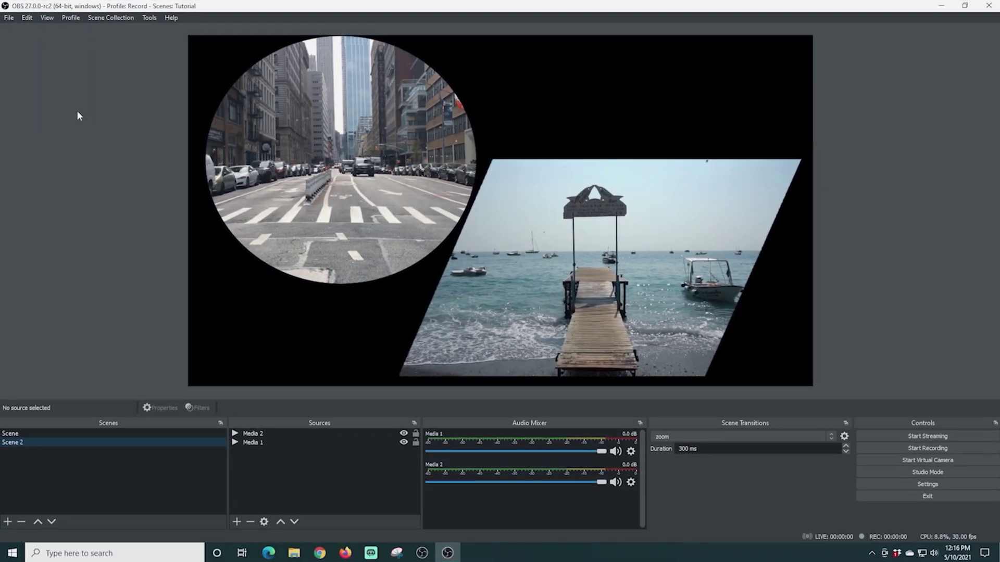
Keep Twitch as the streaming service and view the Recording output settings
left_click(926, 484)
left_click(283, 131)
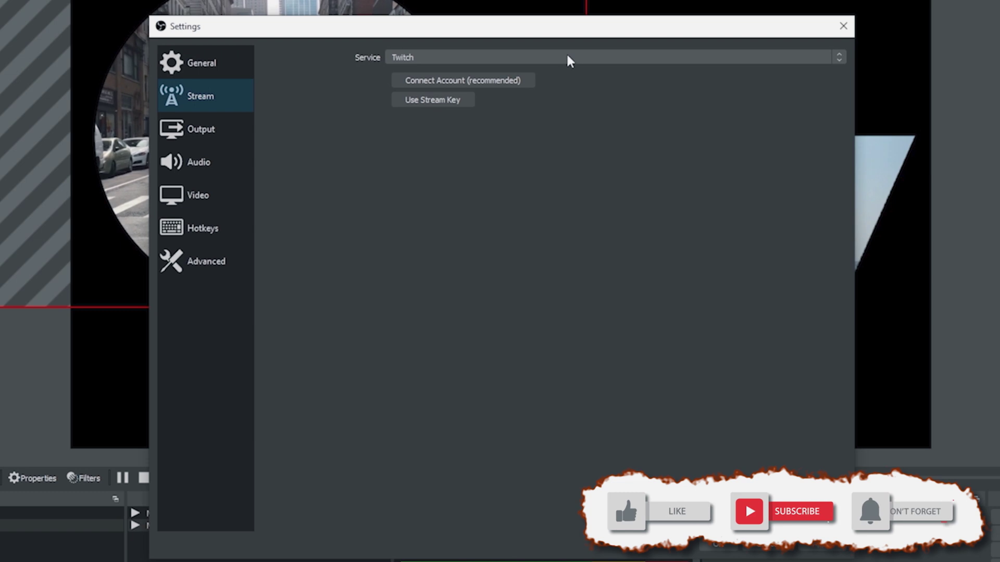
left_click(566, 57)
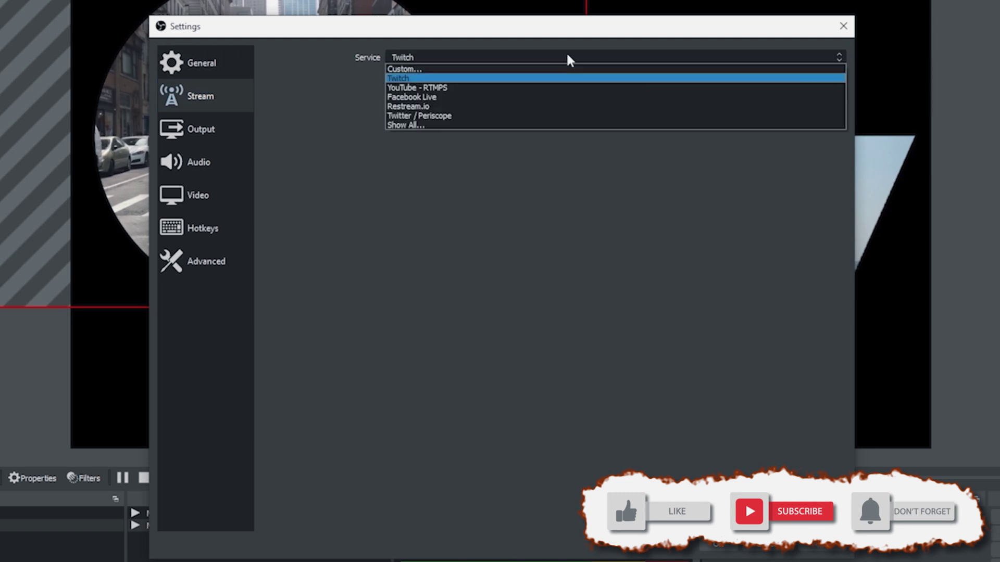
left_click(438, 179)
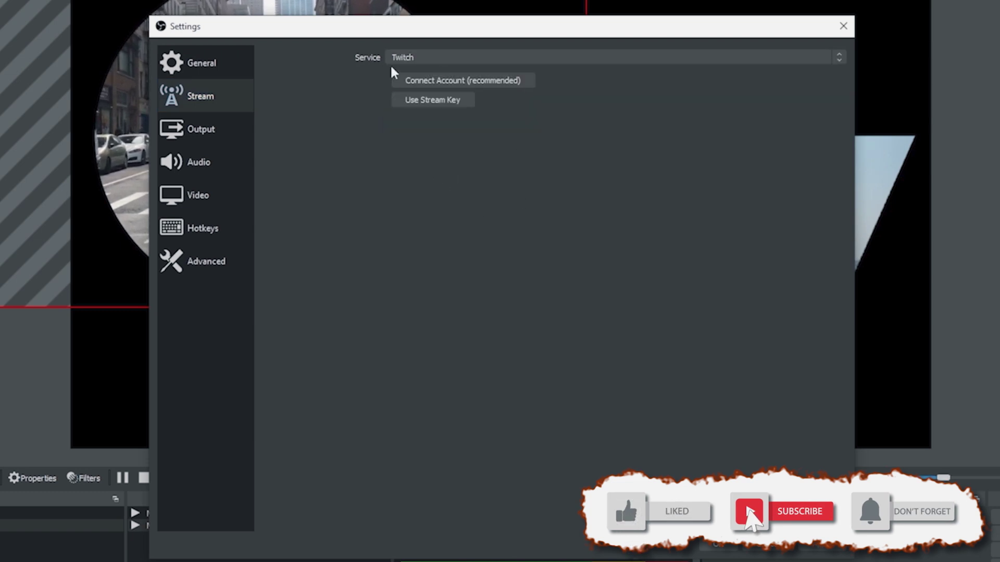
left_click(192, 131)
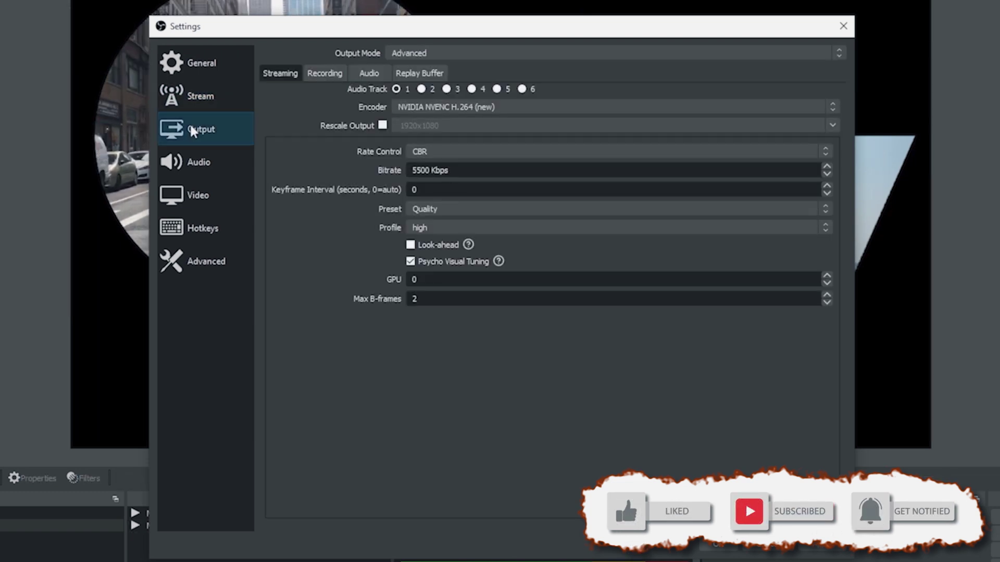
left_click(323, 74)
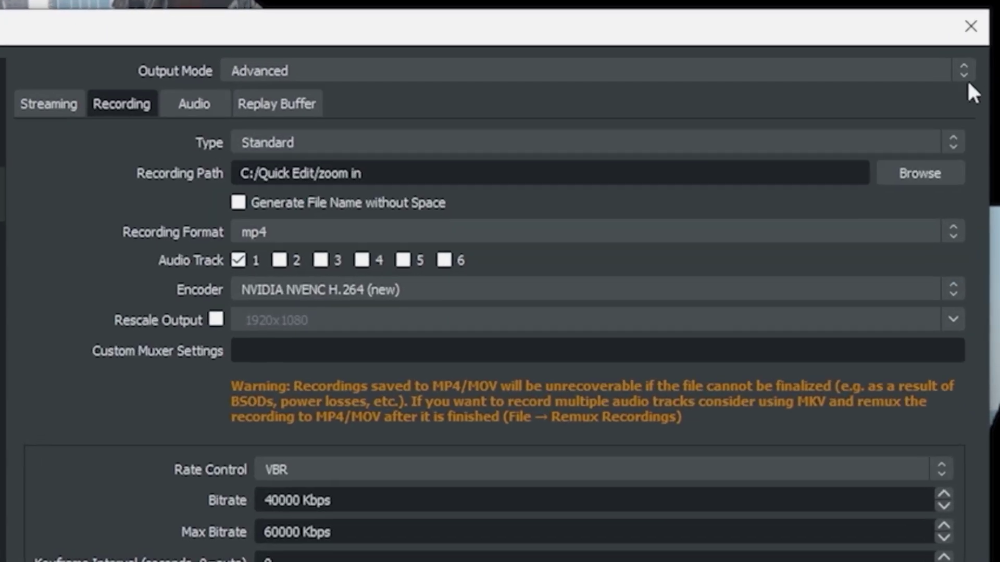
left_click(967, 68)
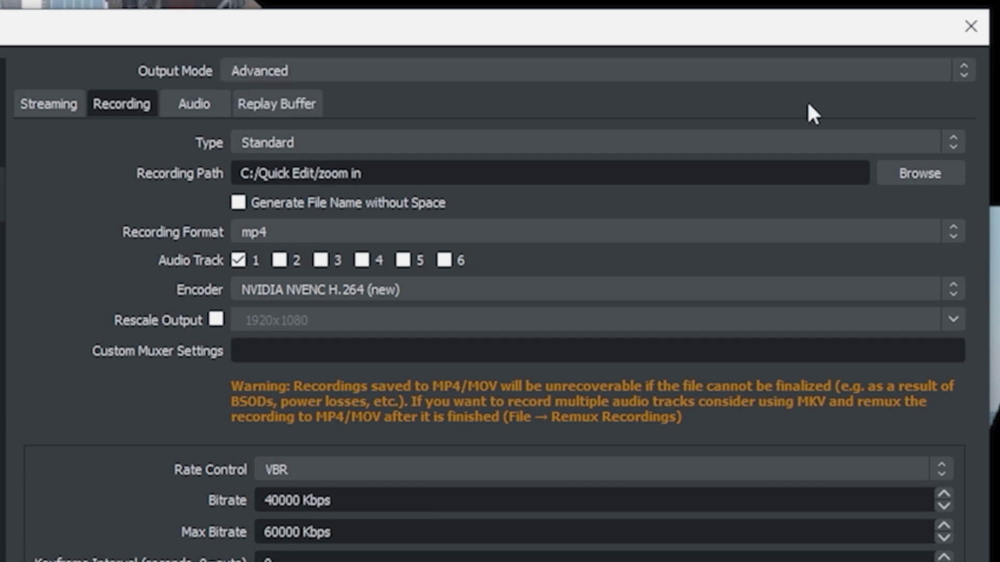
left_click(953, 143)
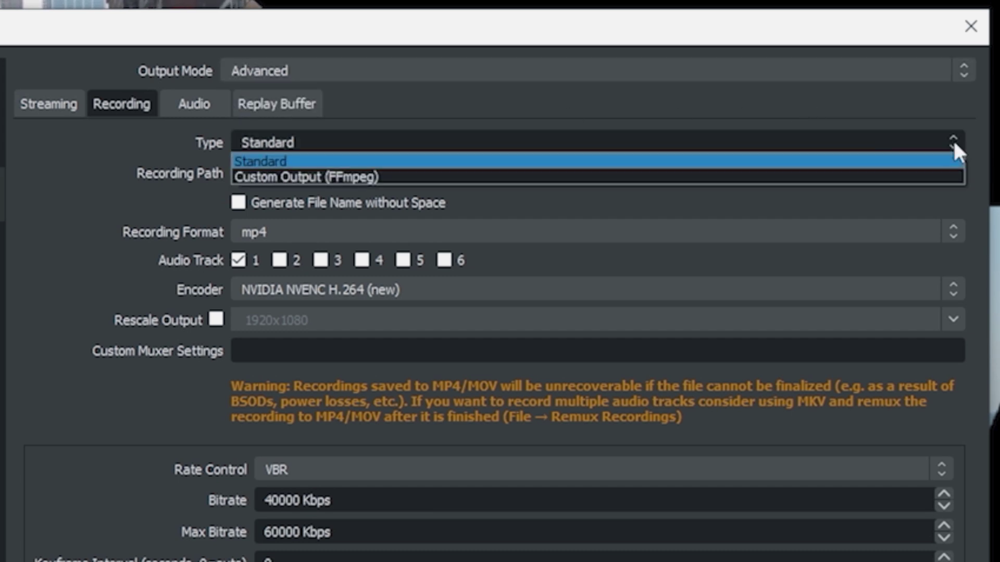
left_click(297, 158)
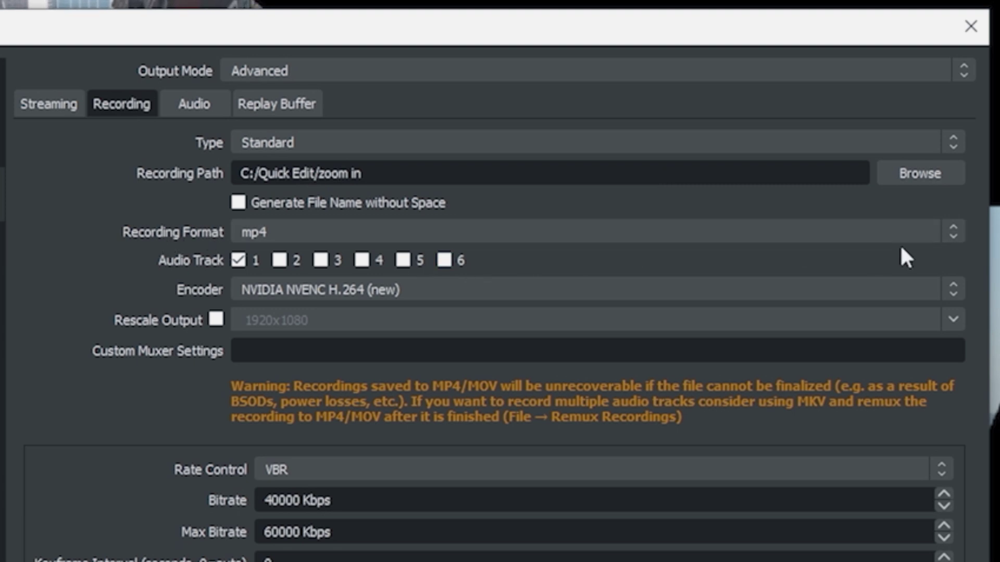
left_click(953, 231)
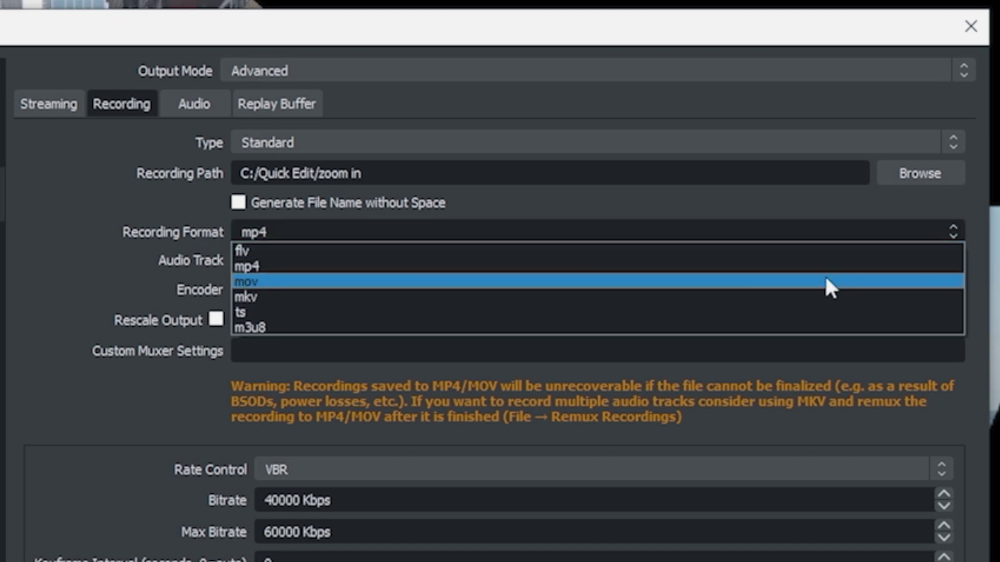
left_click(801, 265)
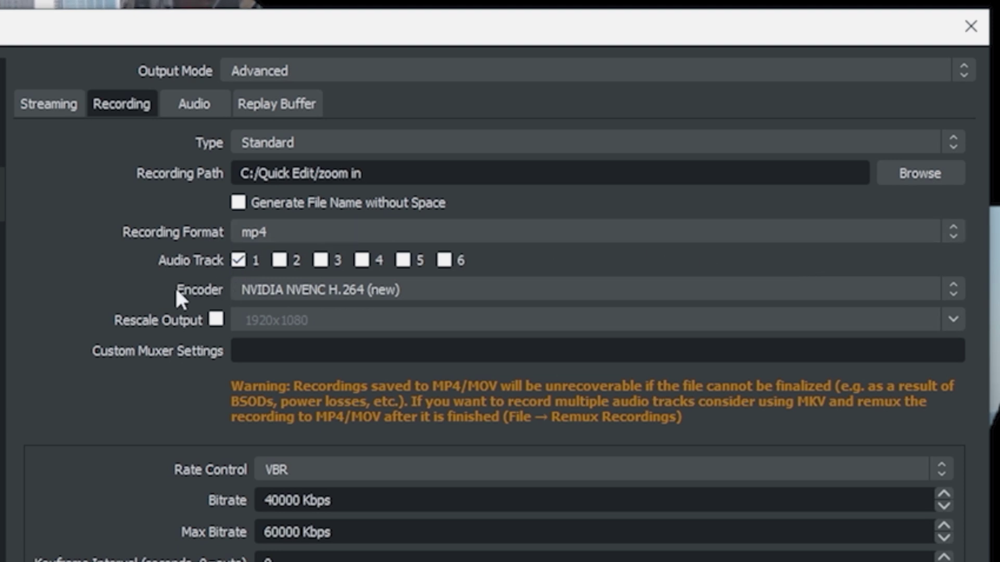
left_click(446, 295)
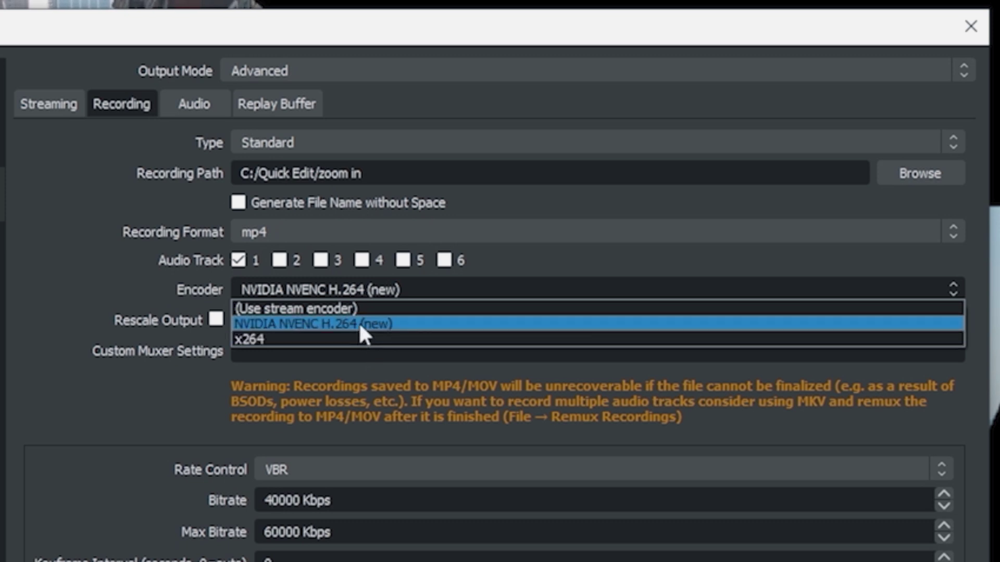
left_click(109, 284)
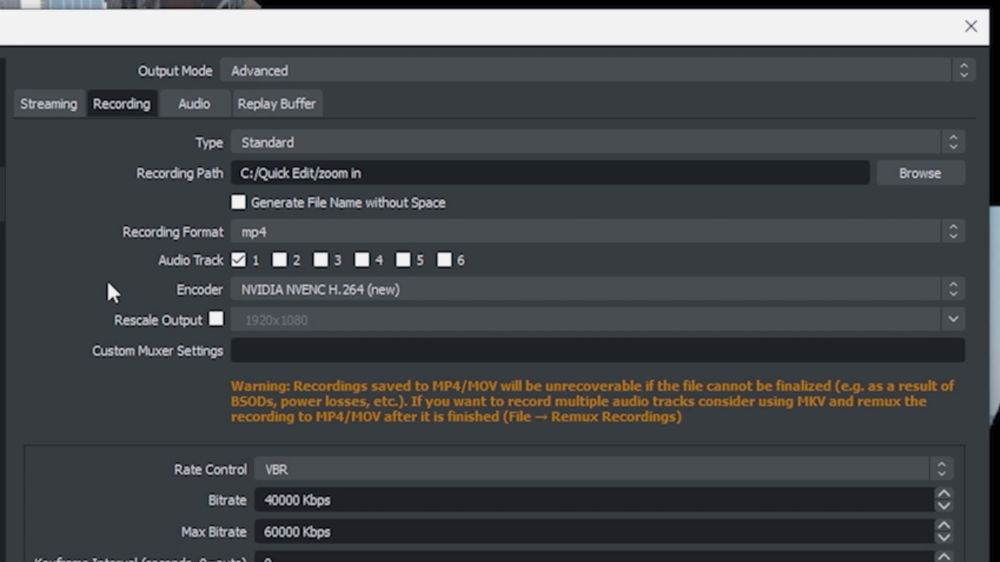
left_click(214, 320)
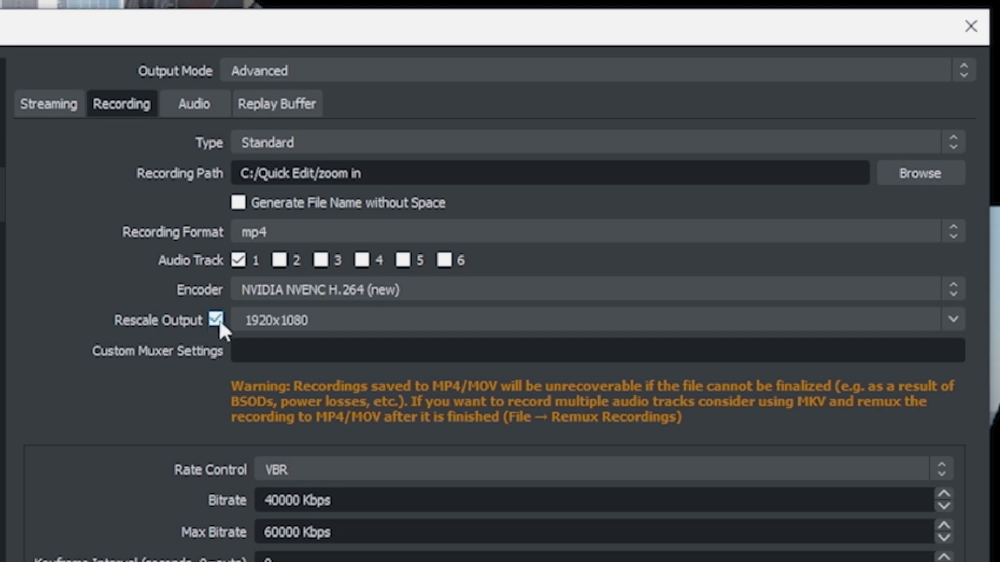
left_click(955, 317)
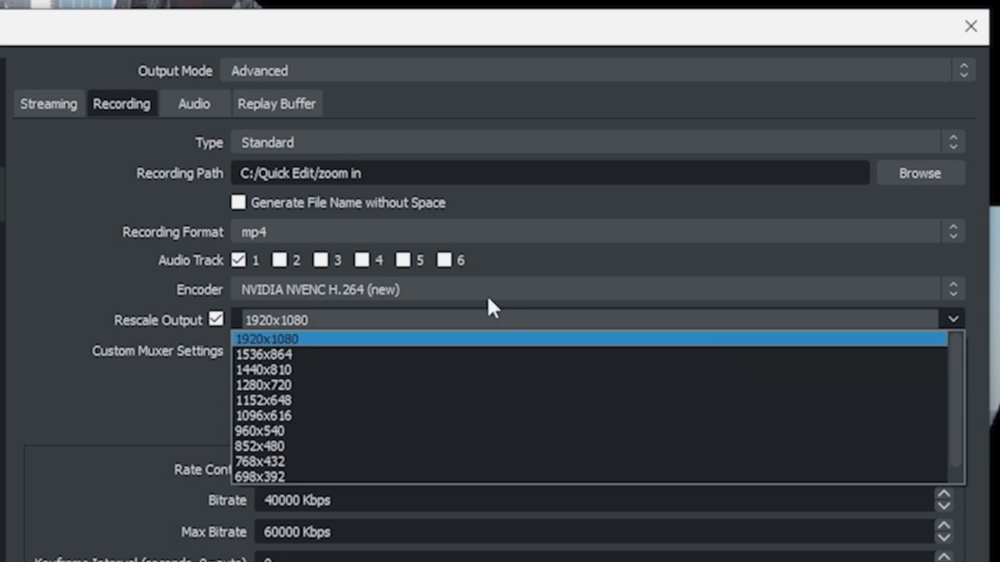
left_click(418, 321)
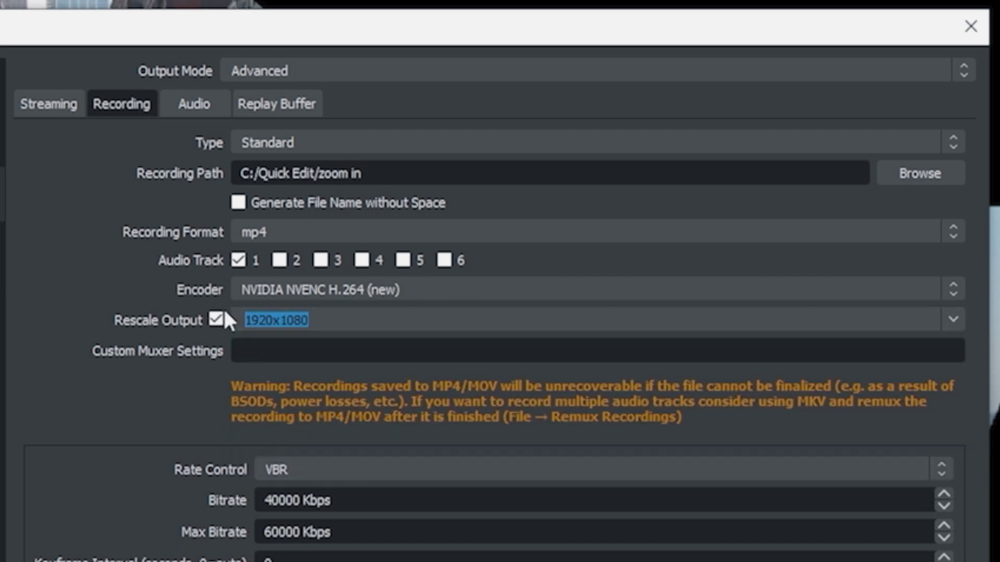
key("BackSpace")
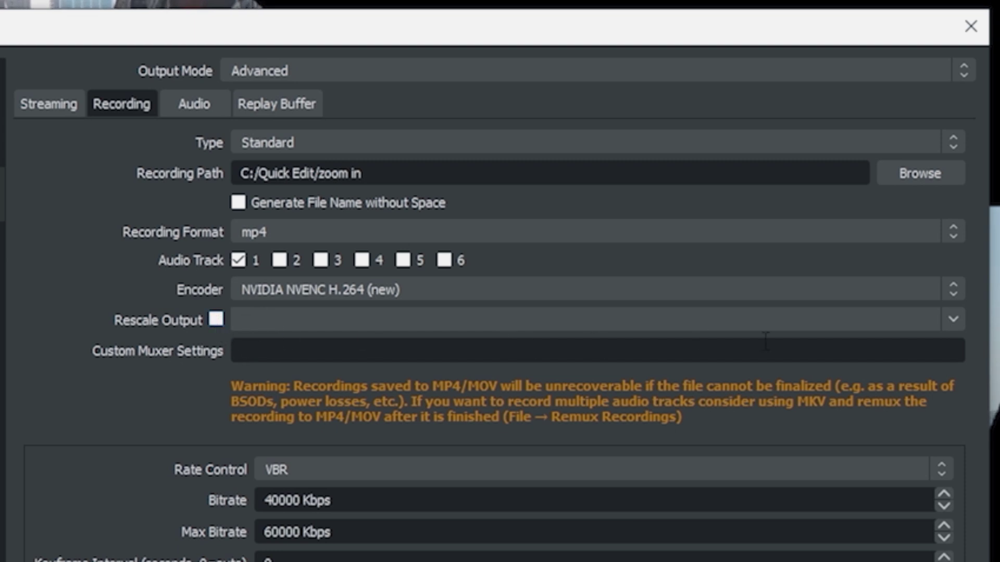
left_click(214, 321)
left_click(947, 320)
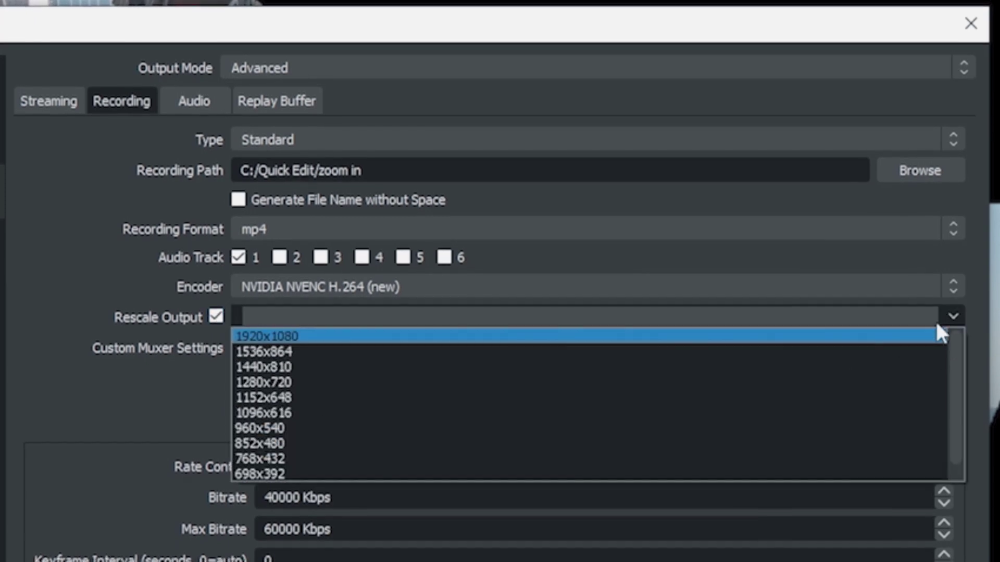
left_click(794, 334)
left_click(216, 315)
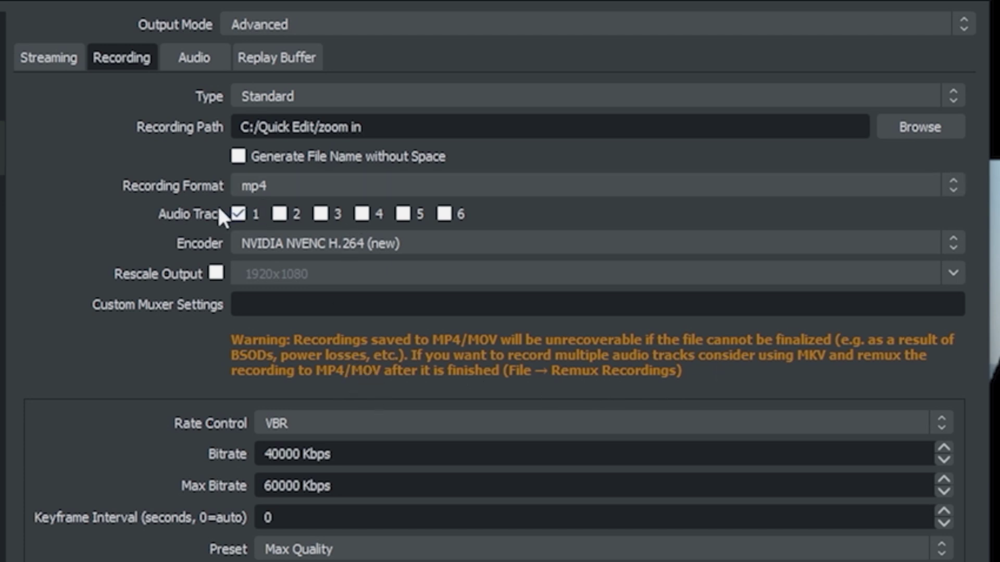
left_click(280, 214)
left_click(319, 215)
left_click(280, 214)
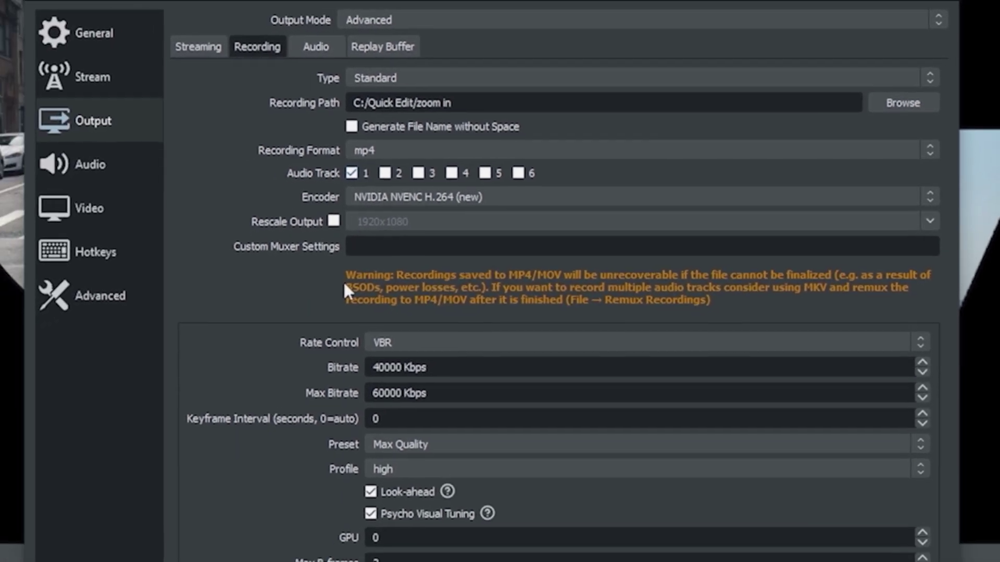
left_click(524, 341)
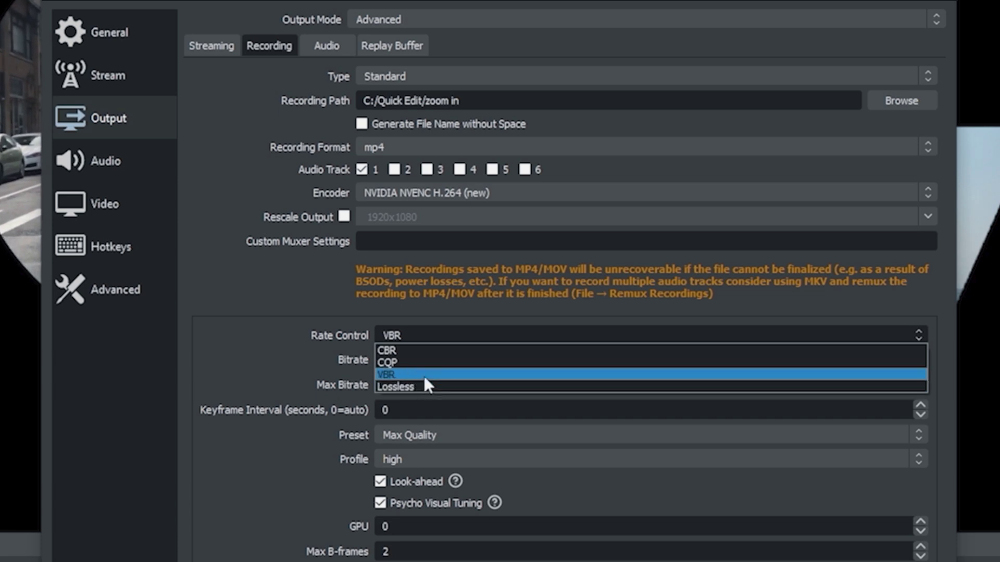
left_click(423, 374)
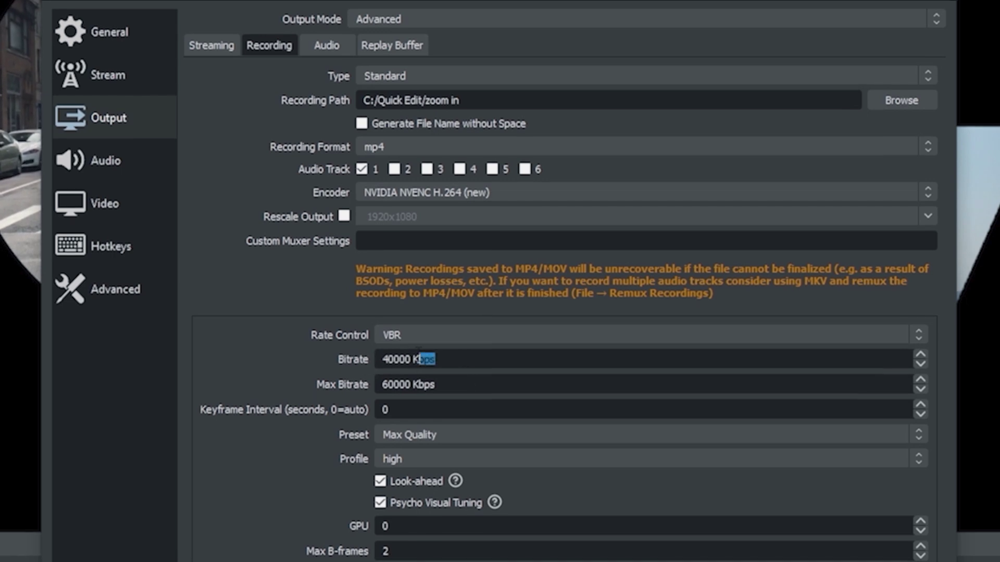
left_click_drag(467, 360, 381, 359)
left_click_drag(453, 376, 381, 376)
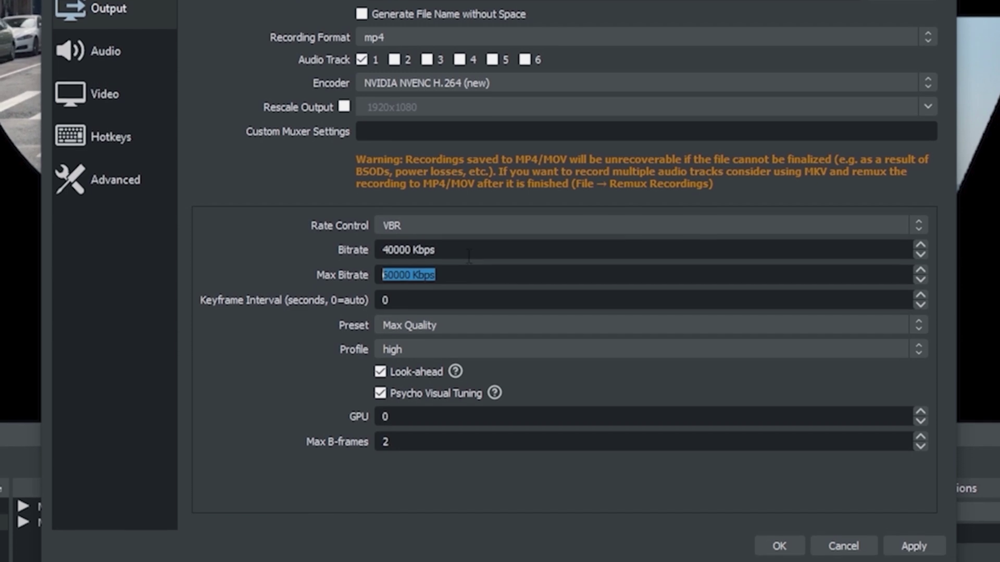
left_click(336, 291)
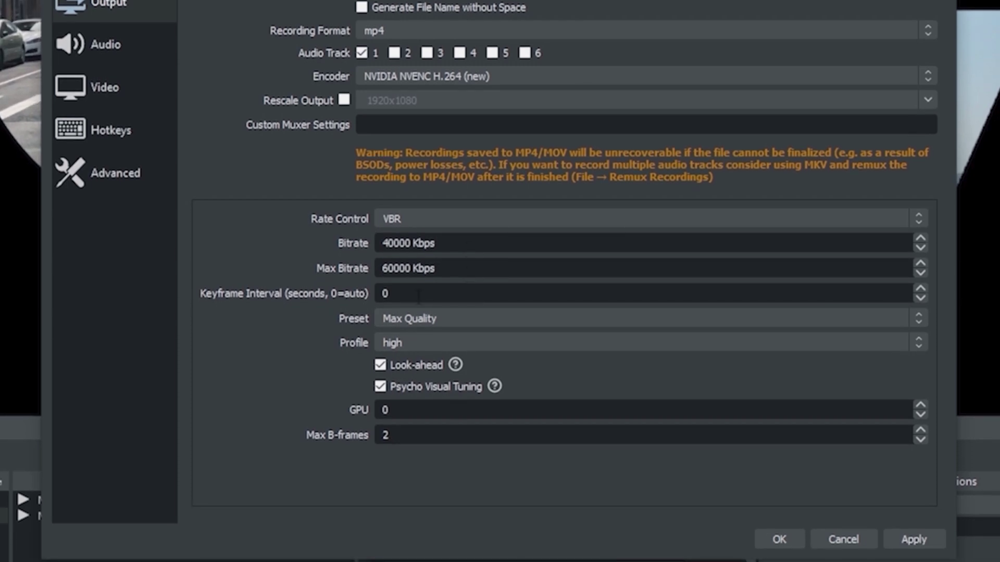
left_click(441, 320)
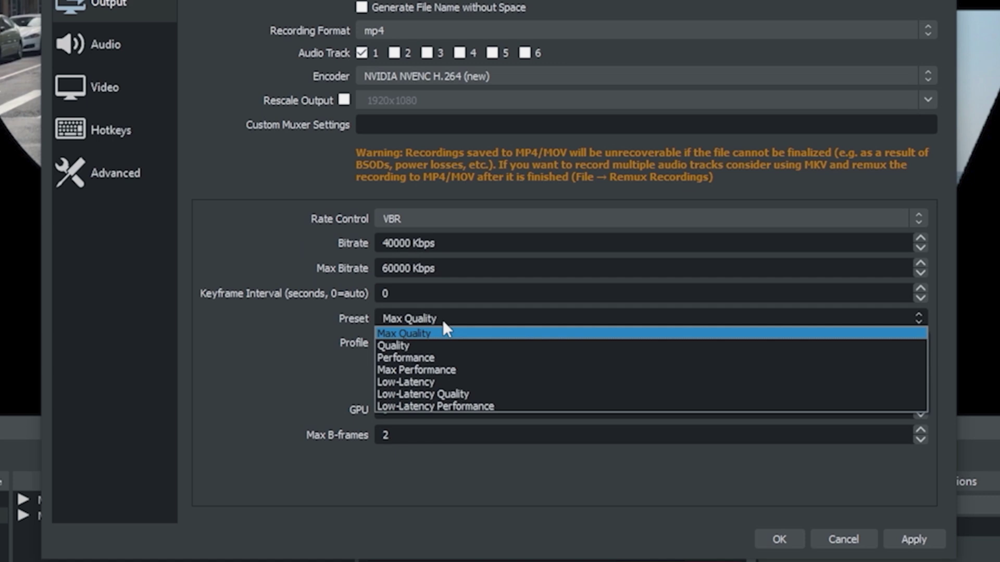
left_click(443, 319)
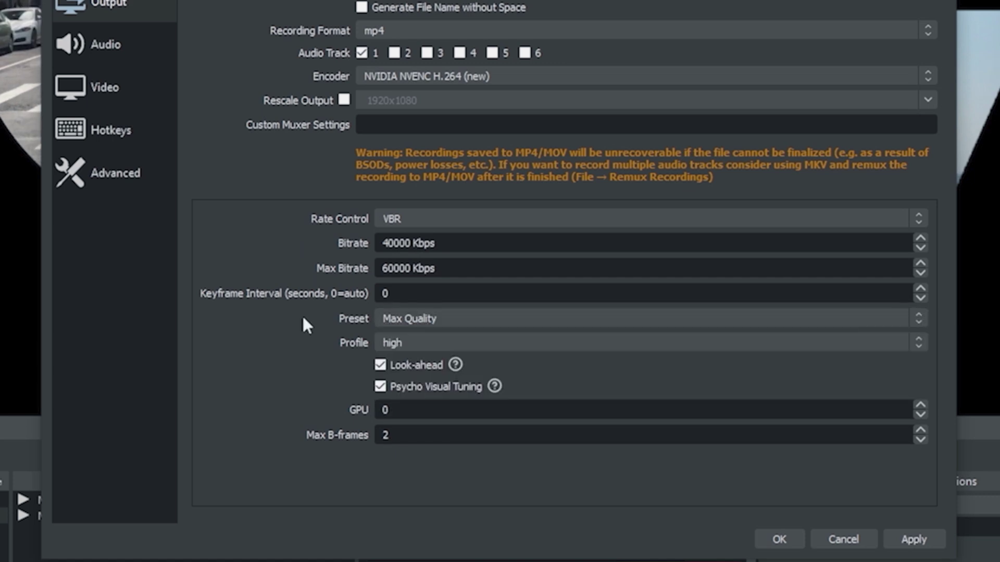
left_click(456, 348)
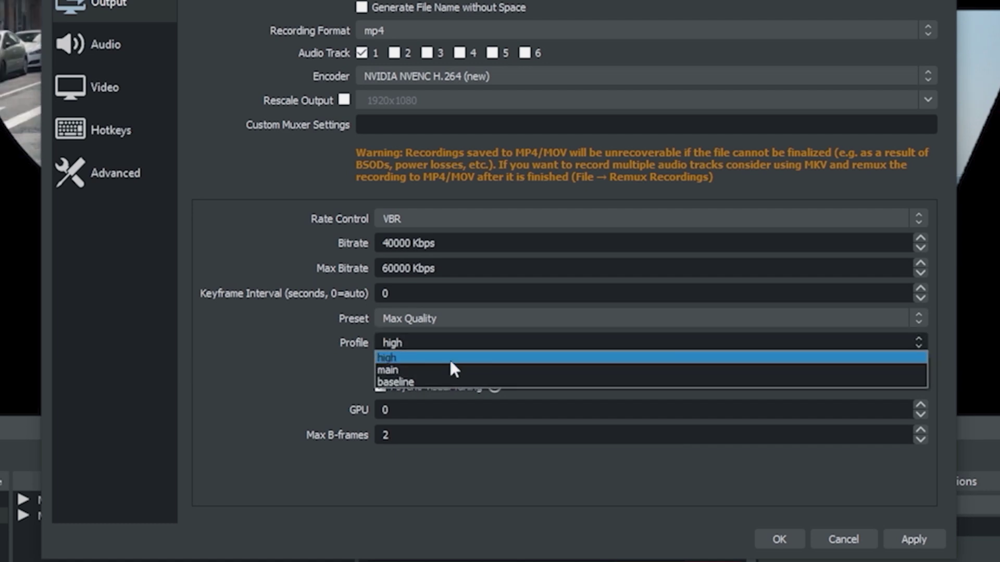
left_click(456, 355)
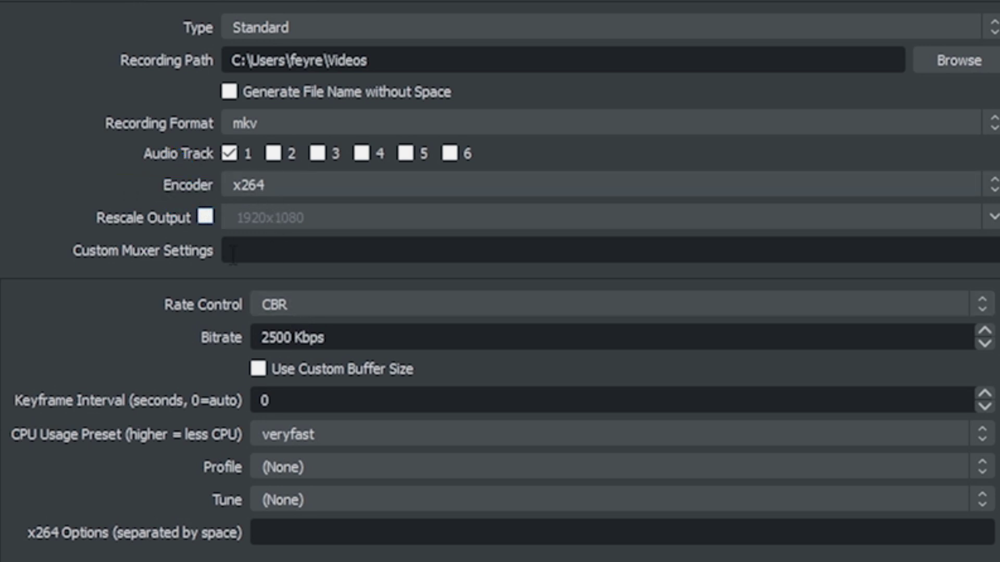
Set rate control to VBR, CPU usage preset to medium and profile to high
left_click(300, 305)
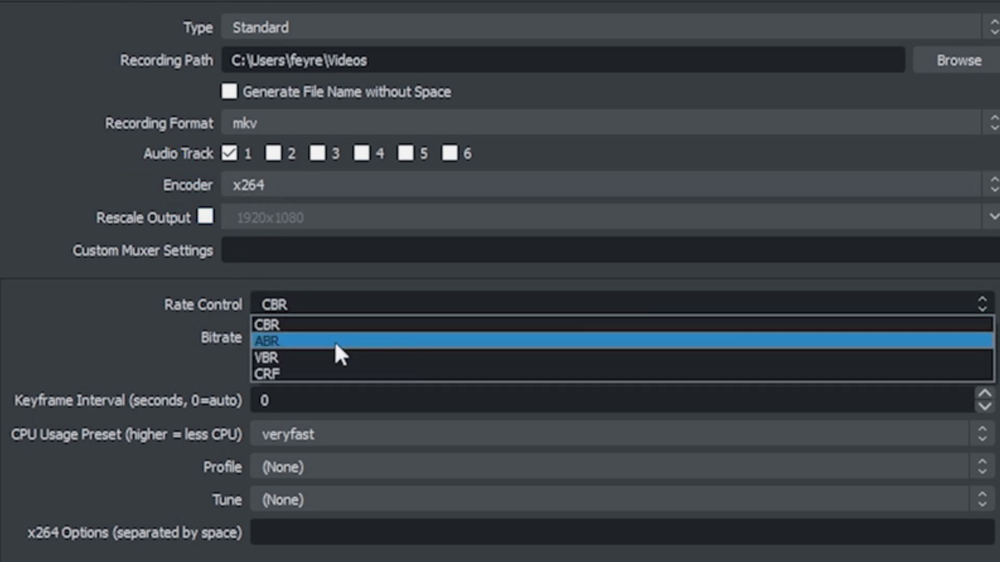
left_click(333, 356)
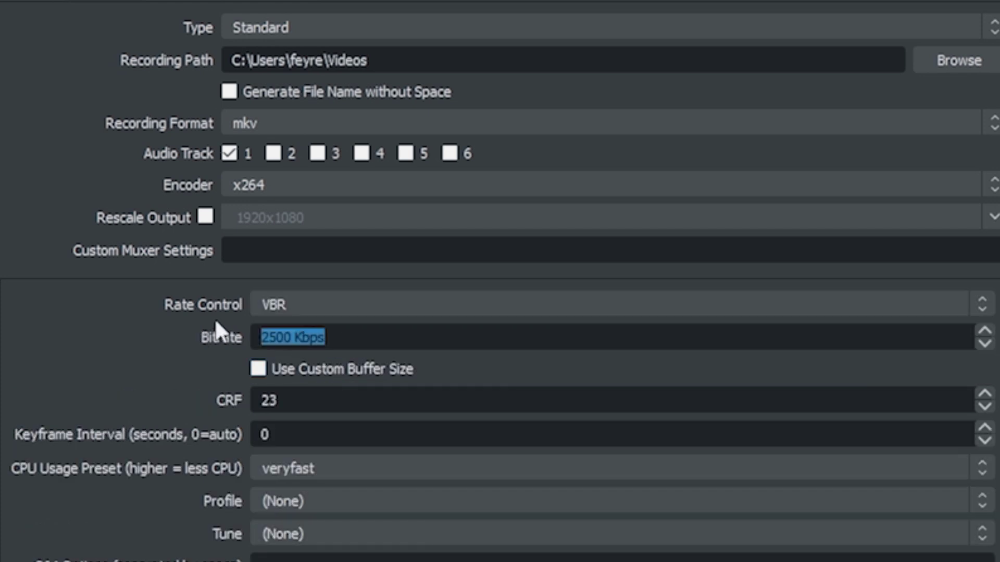
type("4000")
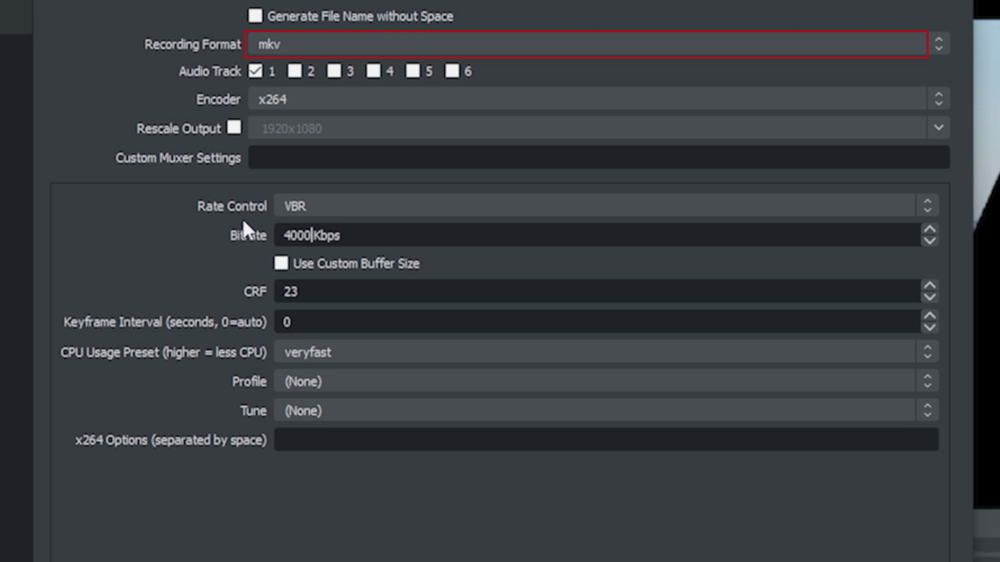
type("0")
left_click(345, 353)
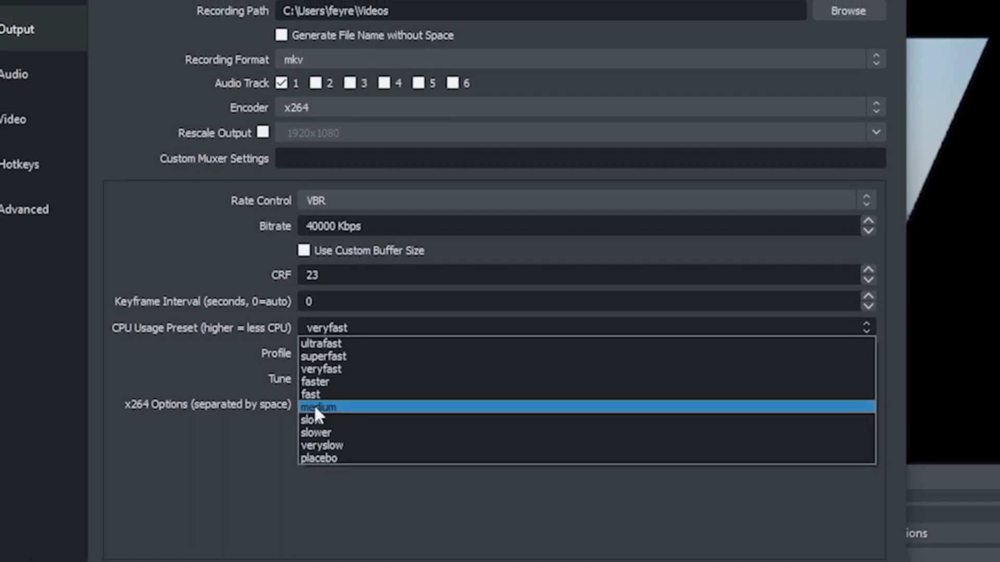
left_click(328, 406)
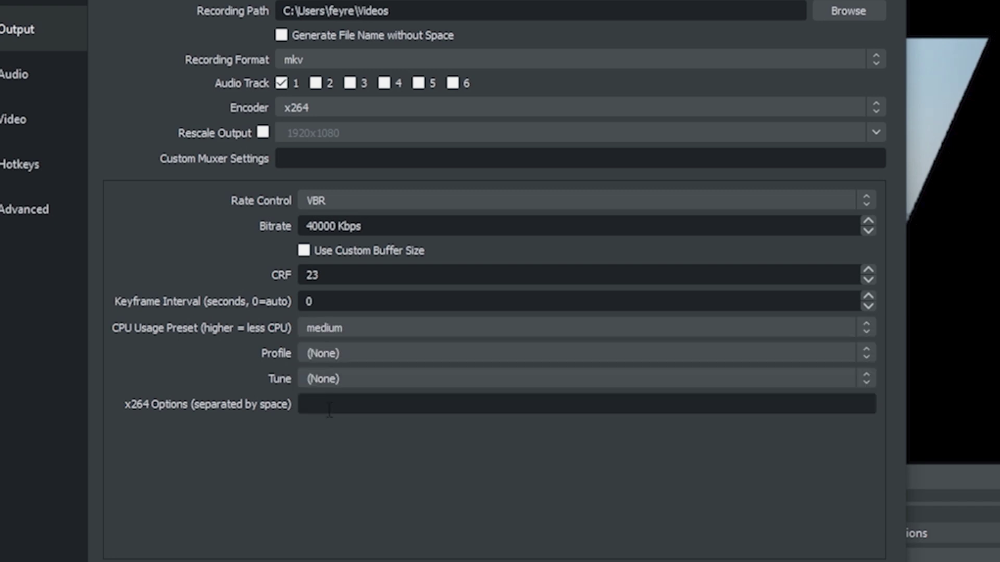
left_click(348, 353)
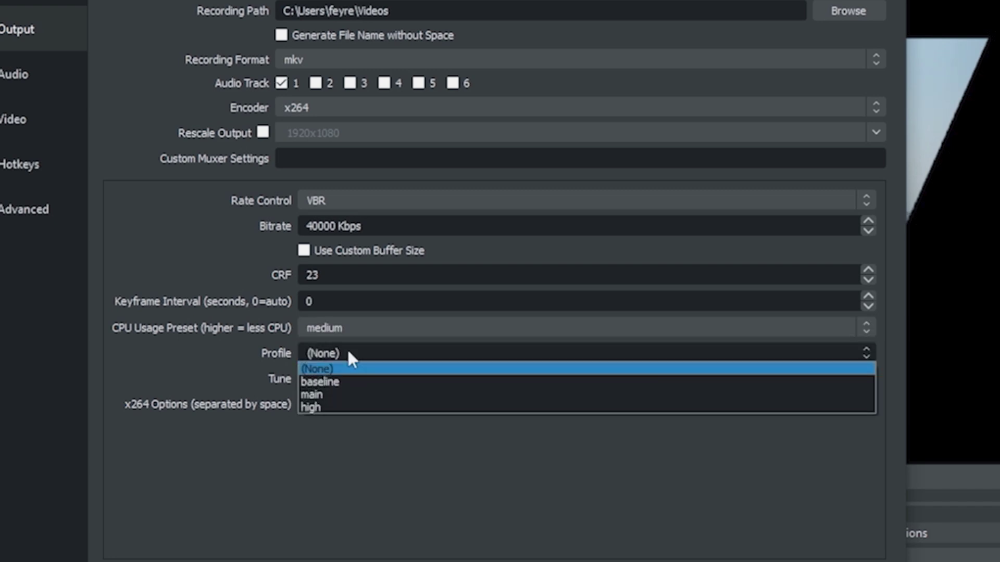
left_click(335, 406)
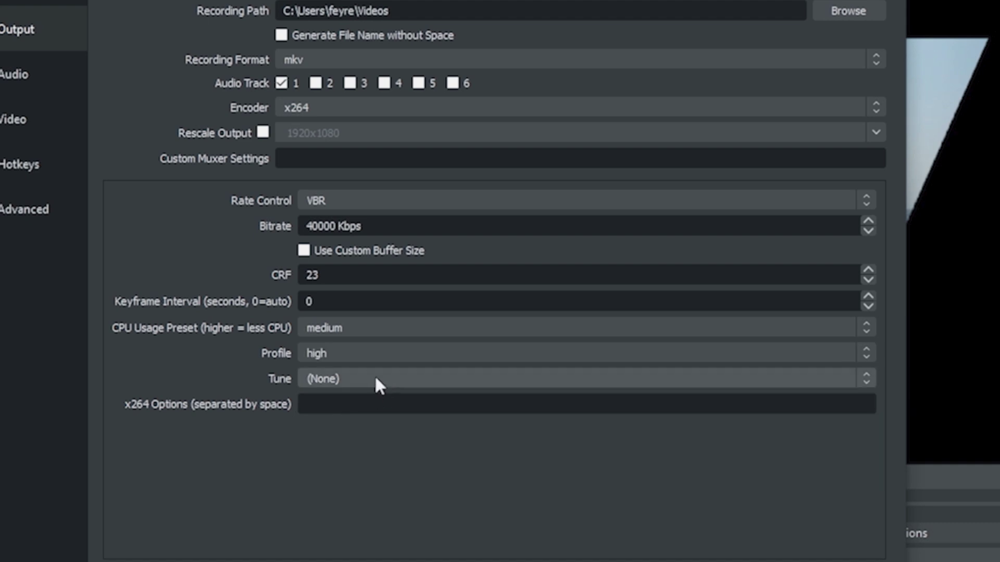
Set the encoder tuning to film and close the Settings dialog
left_click(358, 378)
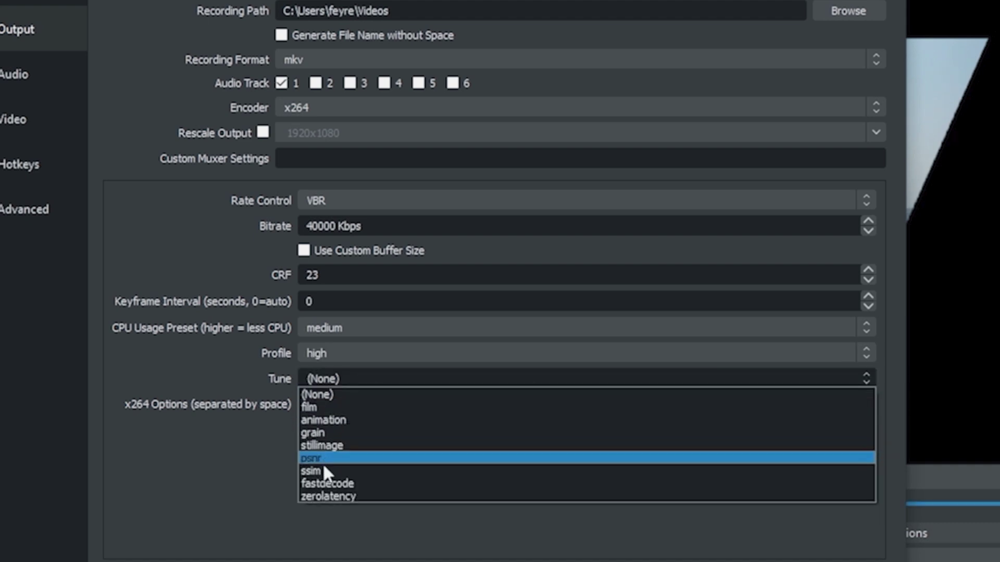
left_click(319, 408)
left_click(331, 377)
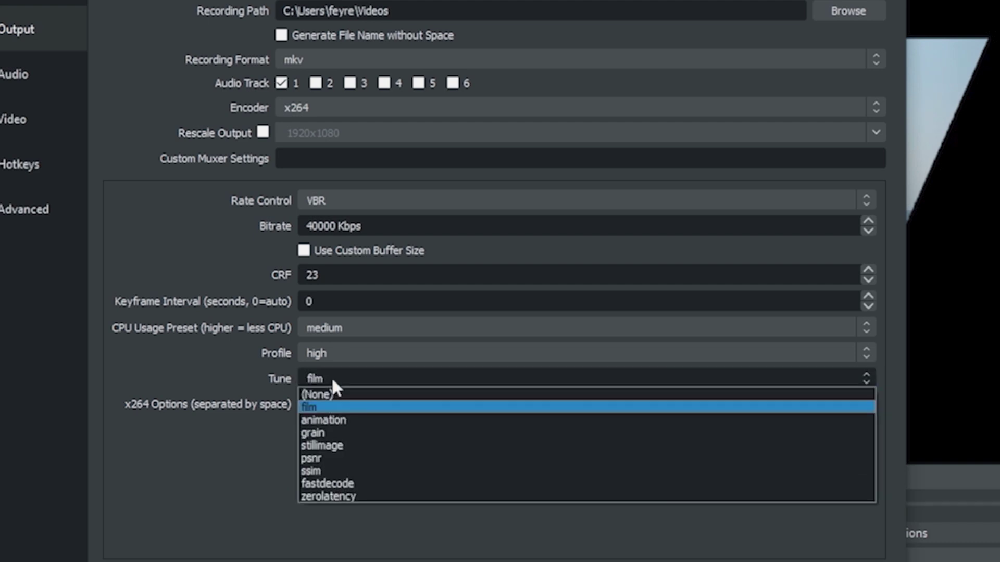
left_click(331, 420)
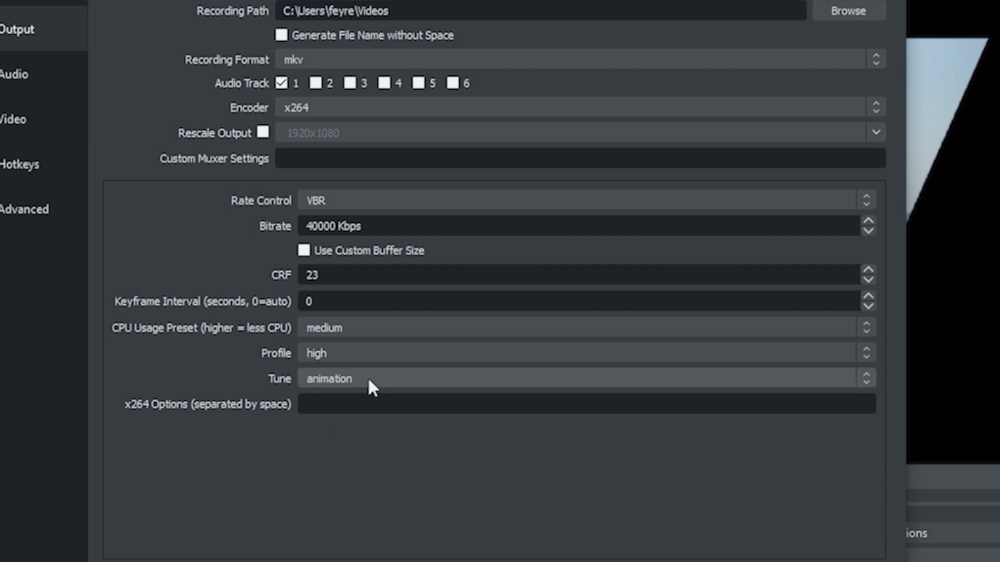
left_click(368, 377)
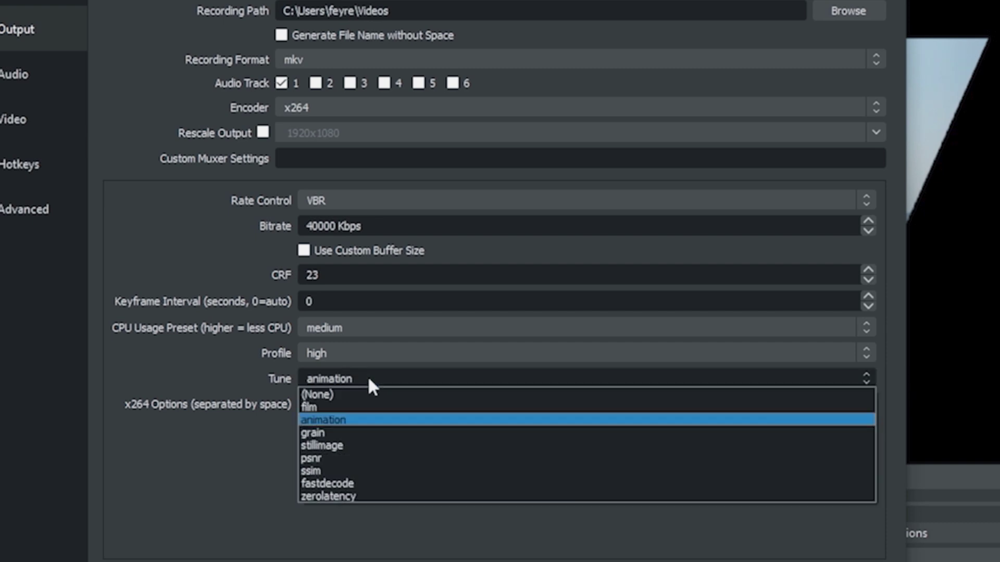
left_click(342, 412)
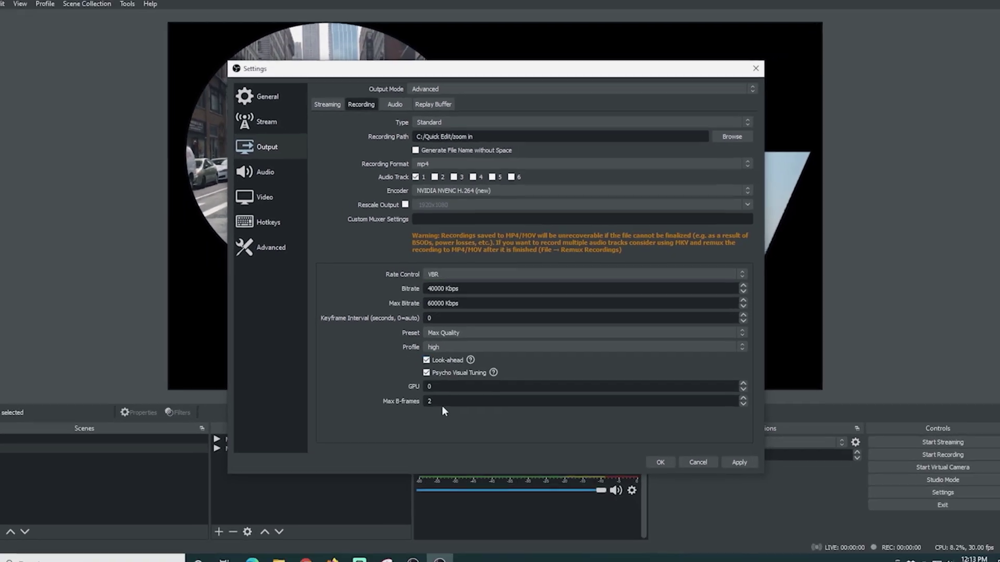
key("BackSpace")
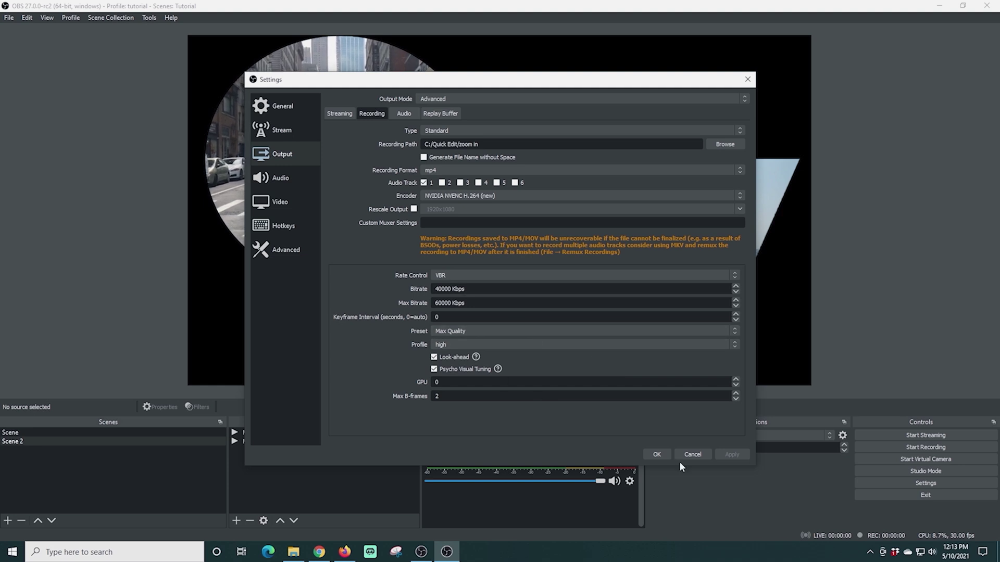
left_click(658, 454)
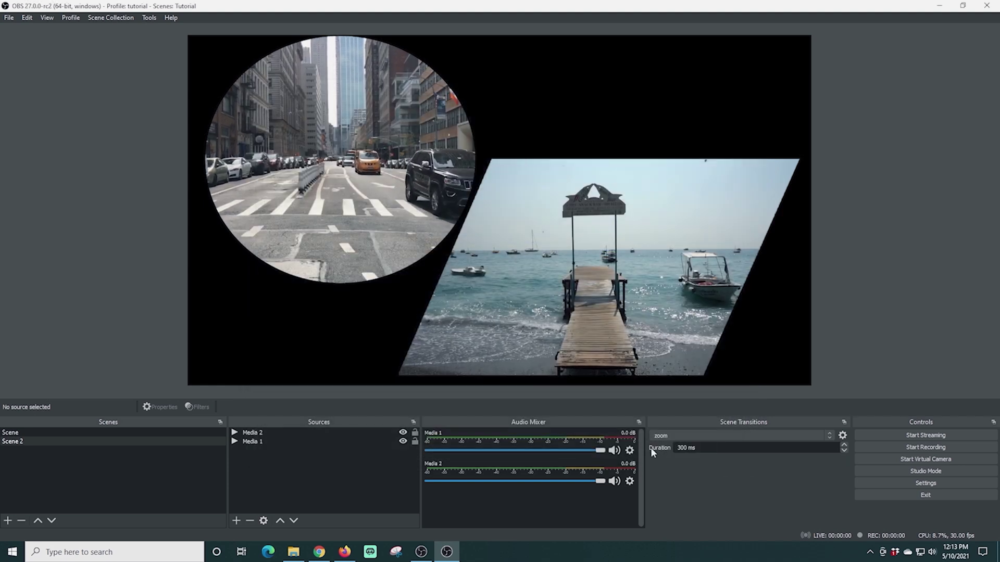
In Advanced Audio Properties, remove Media 1 from track 6 and Media 2 from its extra tracks
right_click(538, 509)
left_click(574, 547)
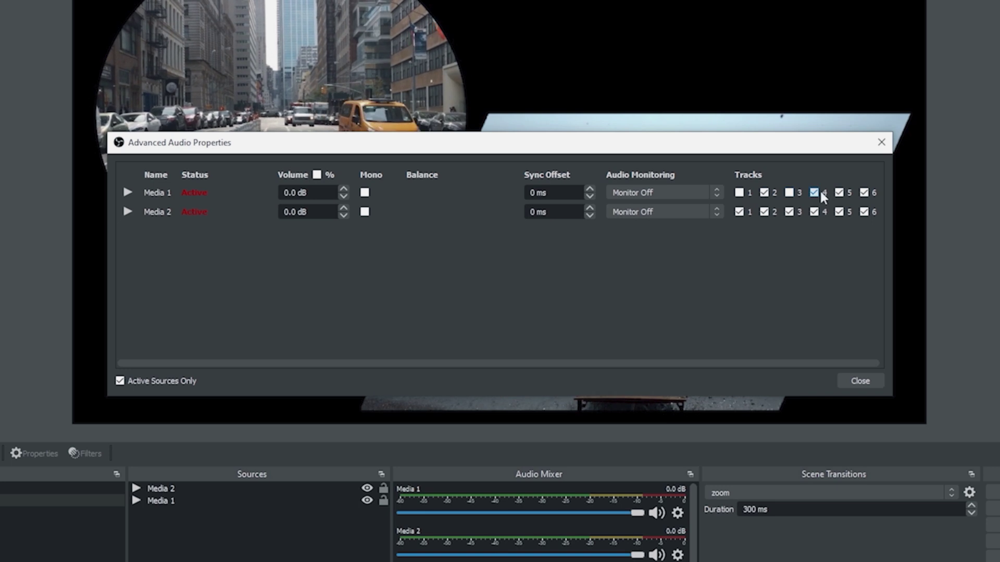
left_click(863, 192)
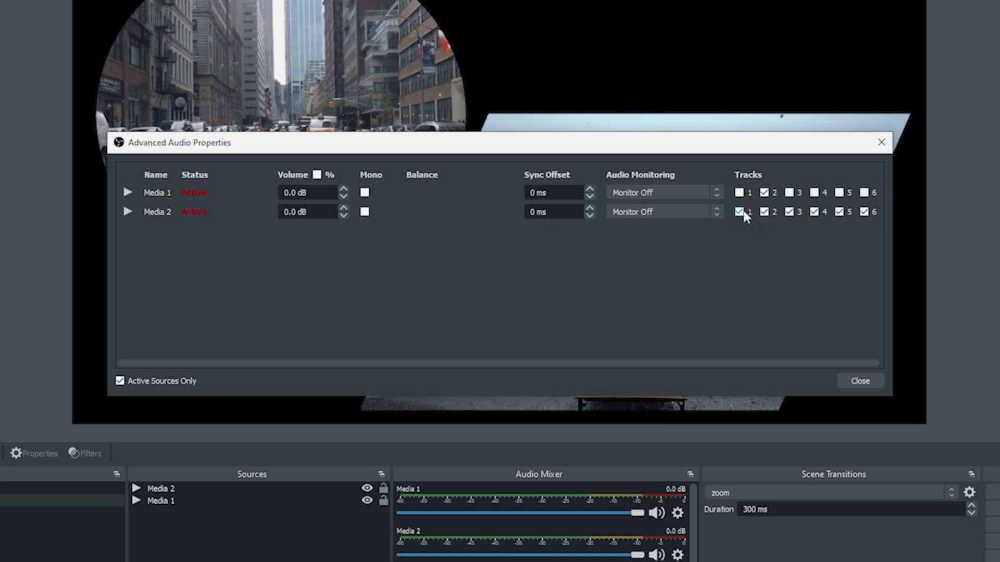
left_click(790, 211)
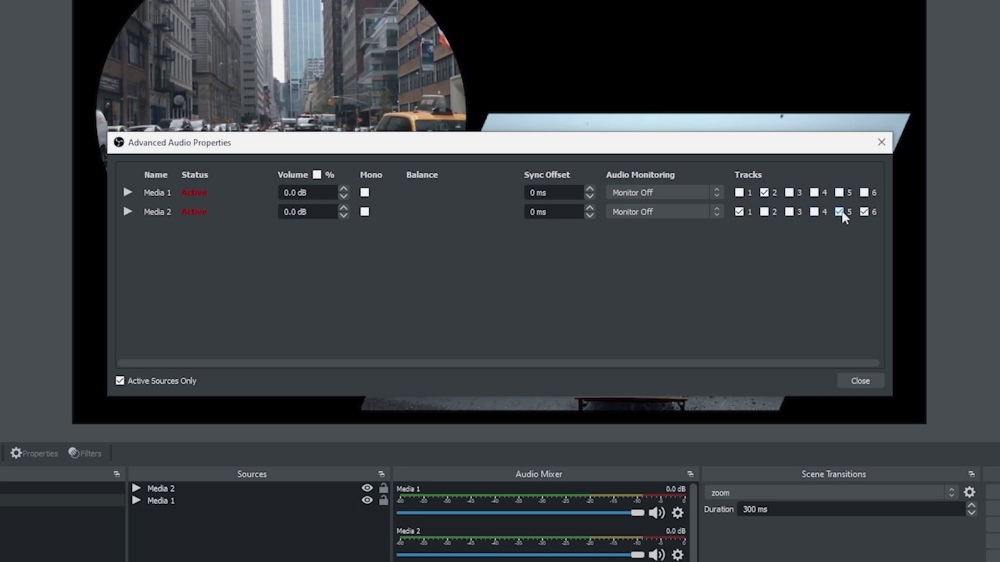
left_click(840, 212)
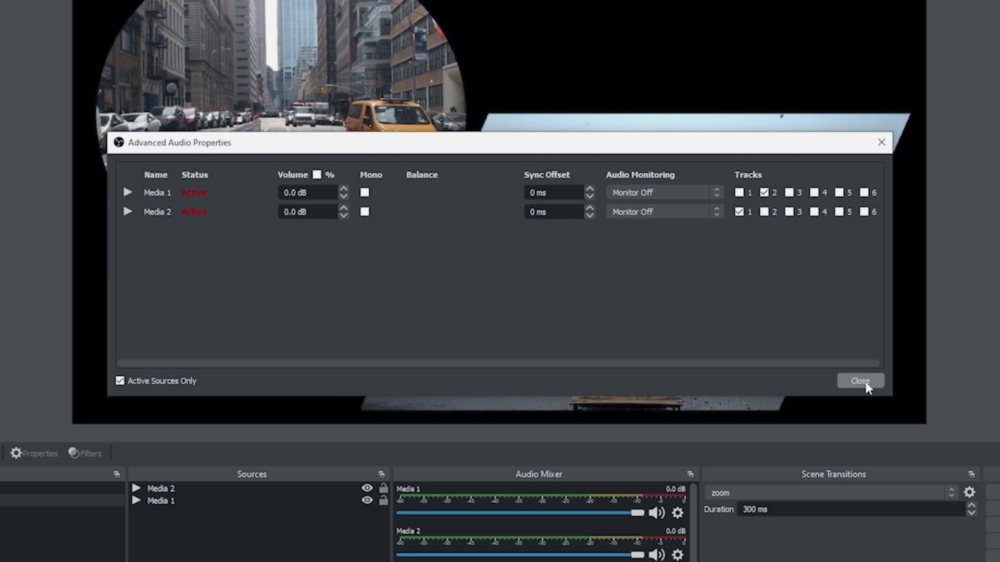
left_click(860, 383)
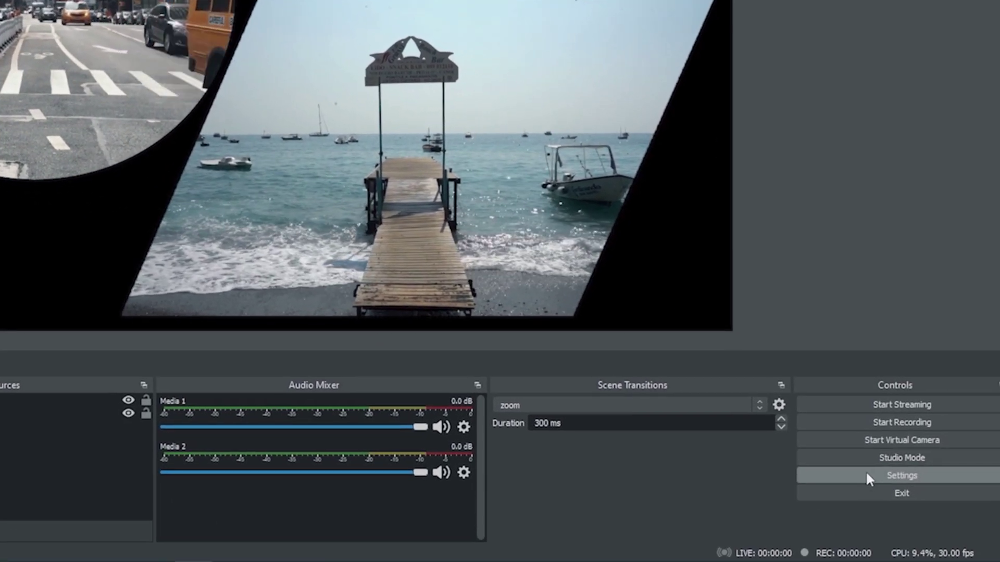
Review the Recording output settings, then close Settings
left_click(866, 475)
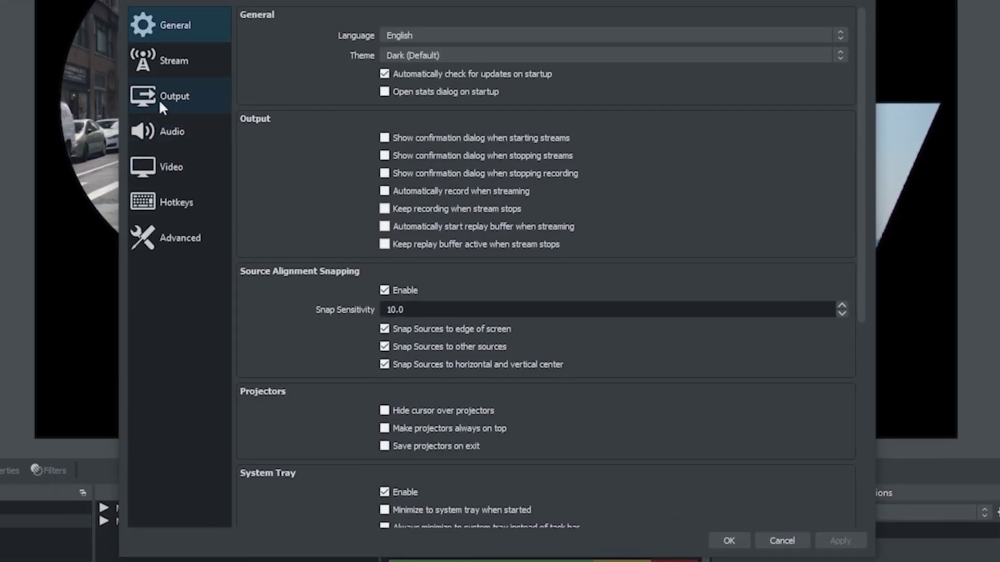
left_click(160, 98)
left_click(301, 37)
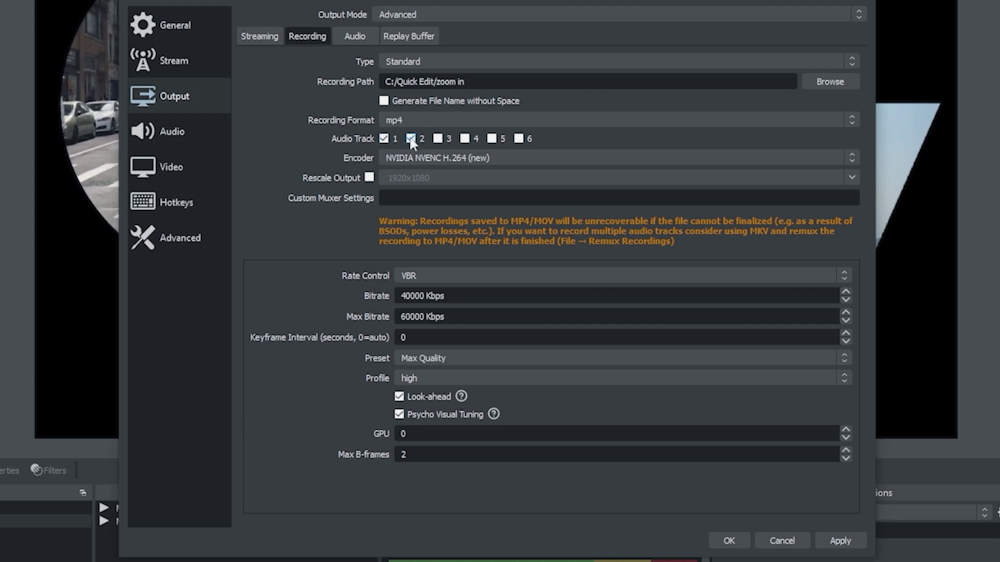
left_click(729, 540)
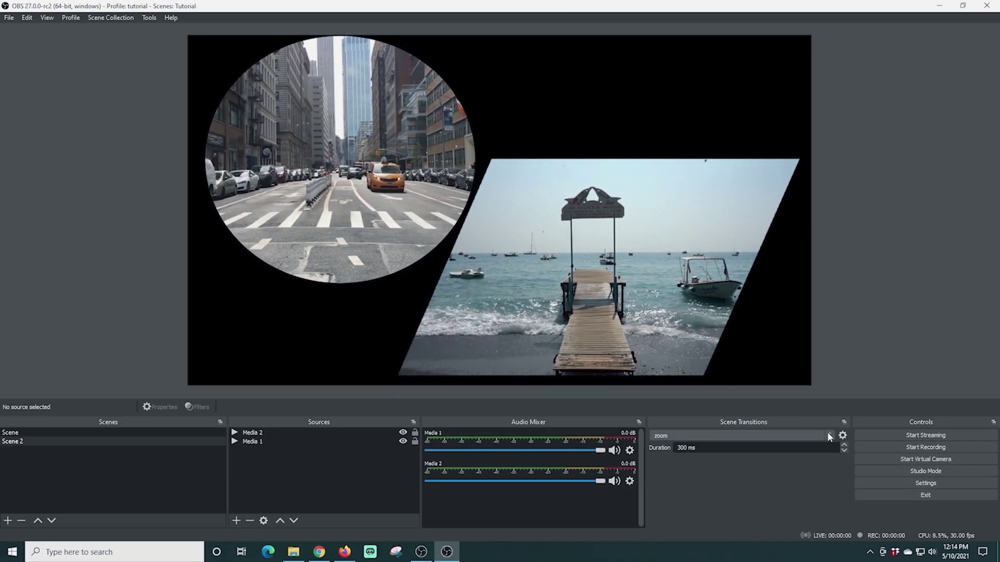
Enable tracks 1 through 6 for both Media 1 and Media 2 audio
right_click(526, 490)
left_click(558, 525)
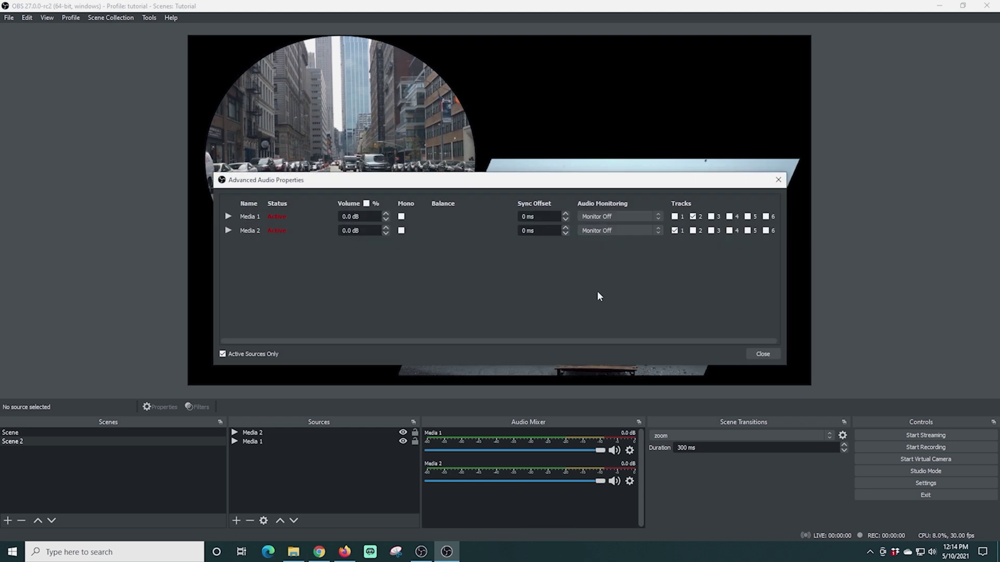
left_click(675, 216)
left_click(711, 217)
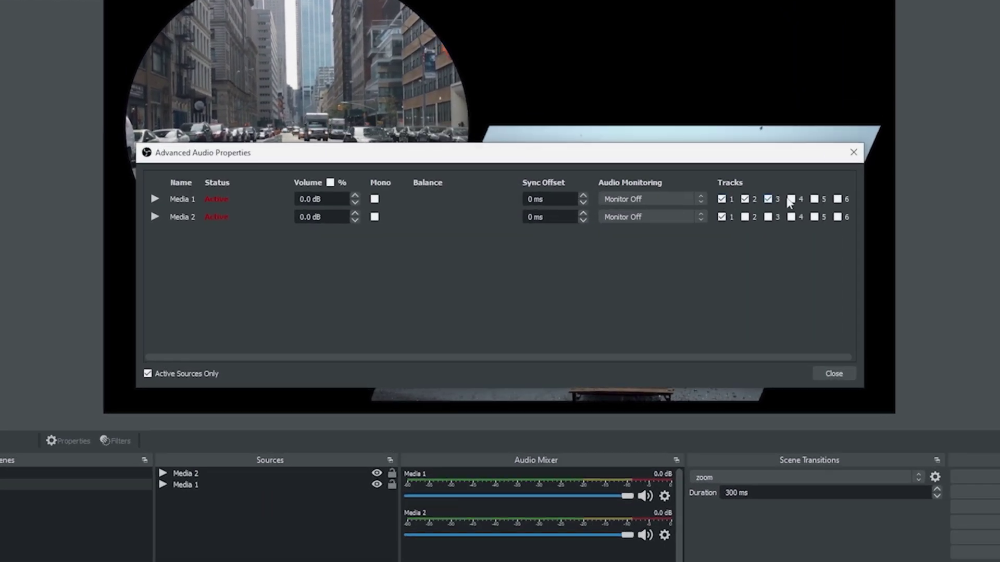
left_click(815, 200)
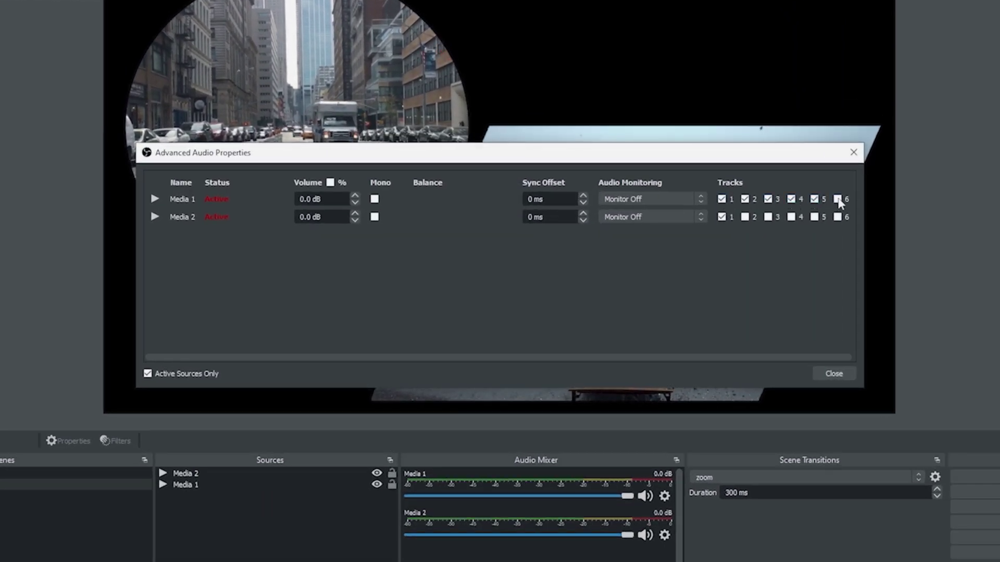
left_click(838, 199)
left_click(838, 216)
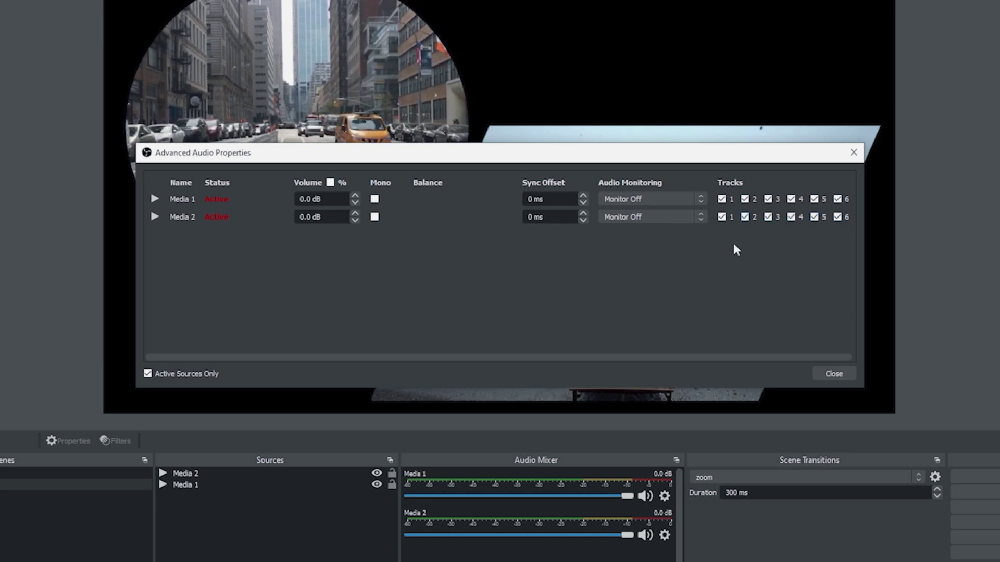
left_click(830, 372)
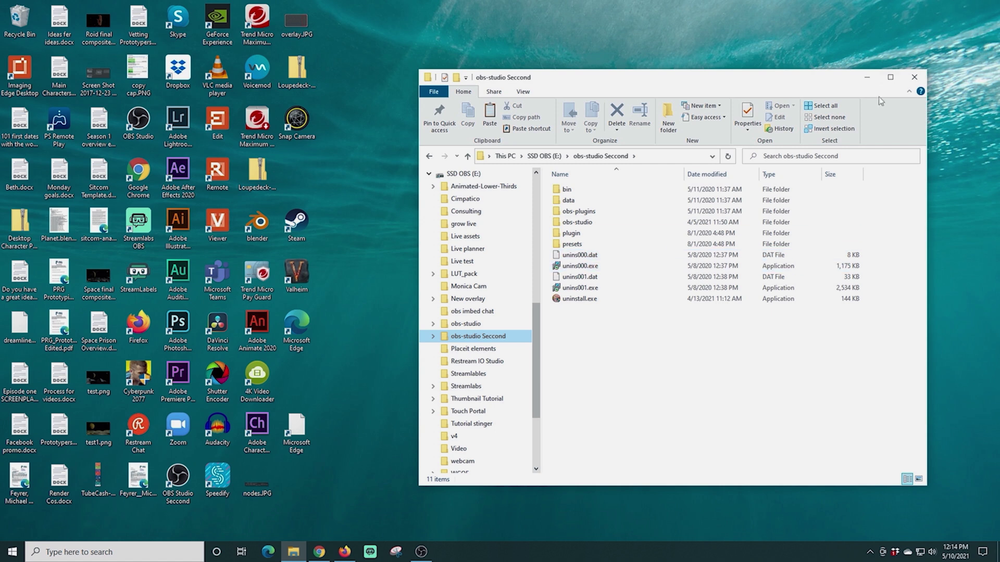
Close Explorer and launch the 'OBS Studio Seccond' shortcut, choosing Launch Anyway
left_click(916, 78)
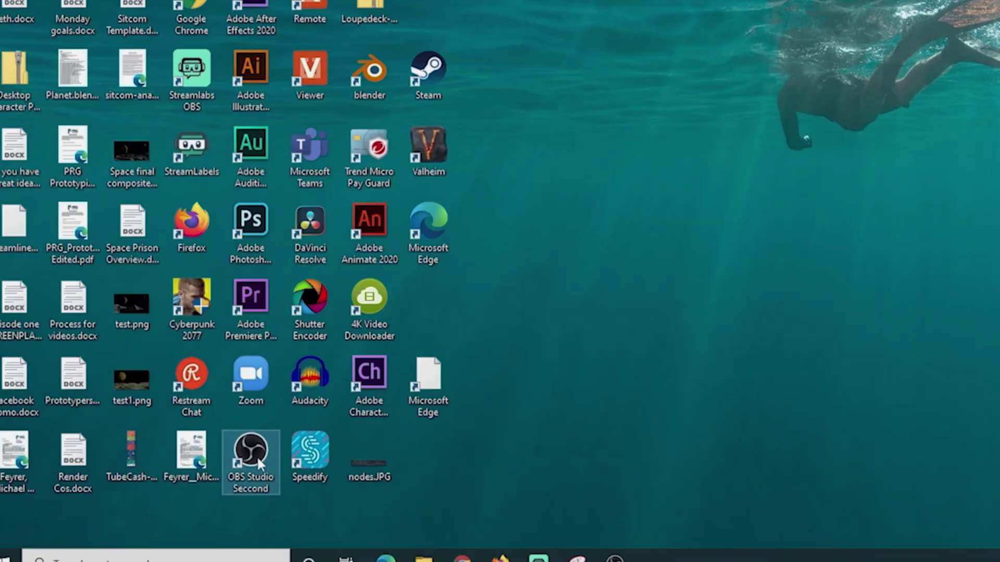
double_click(251, 458)
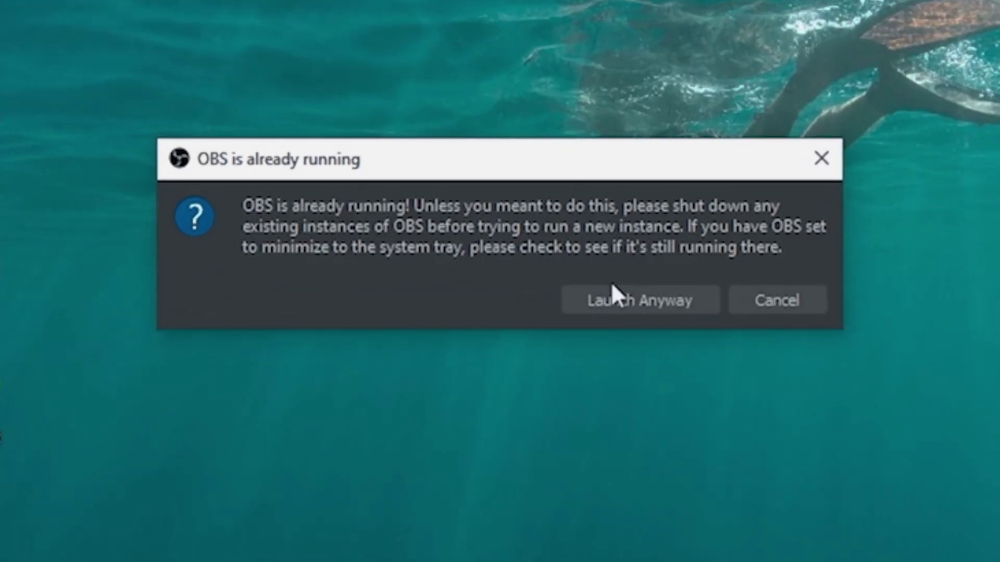
left_click(616, 297)
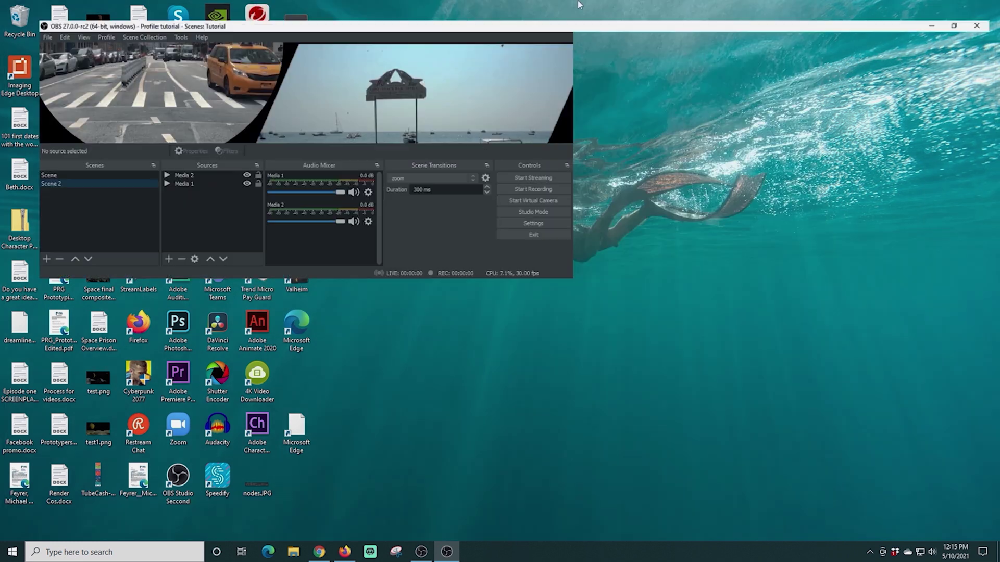
Maximize OBS and add a new scene named Scene 3
left_click_drag(545, 100, 322, 4)
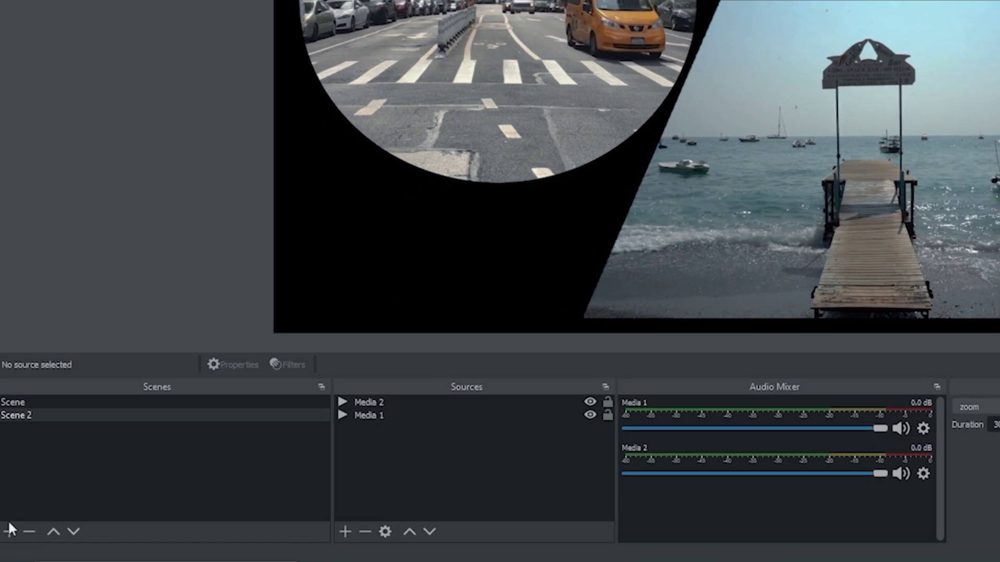
left_click(6, 521)
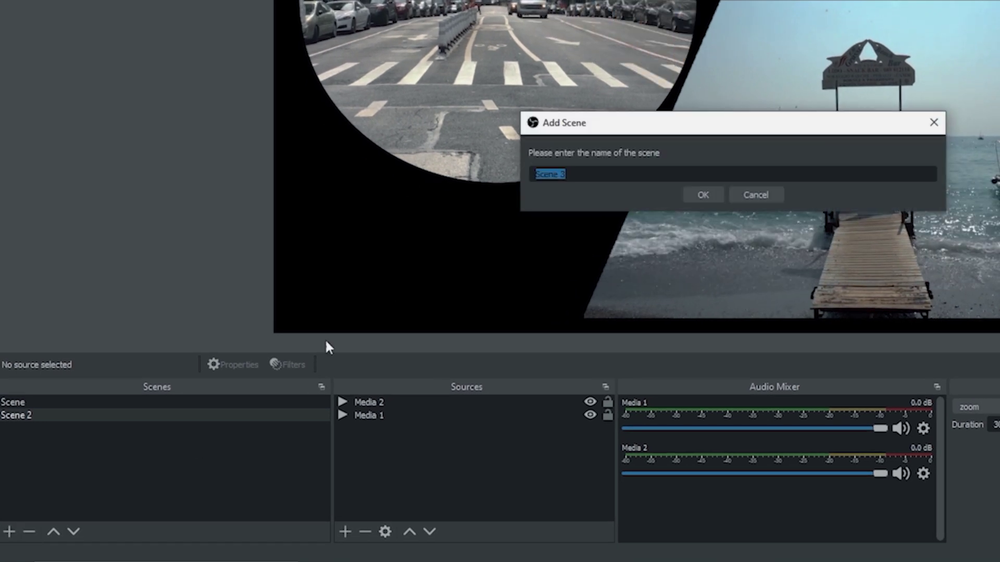
left_click(702, 195)
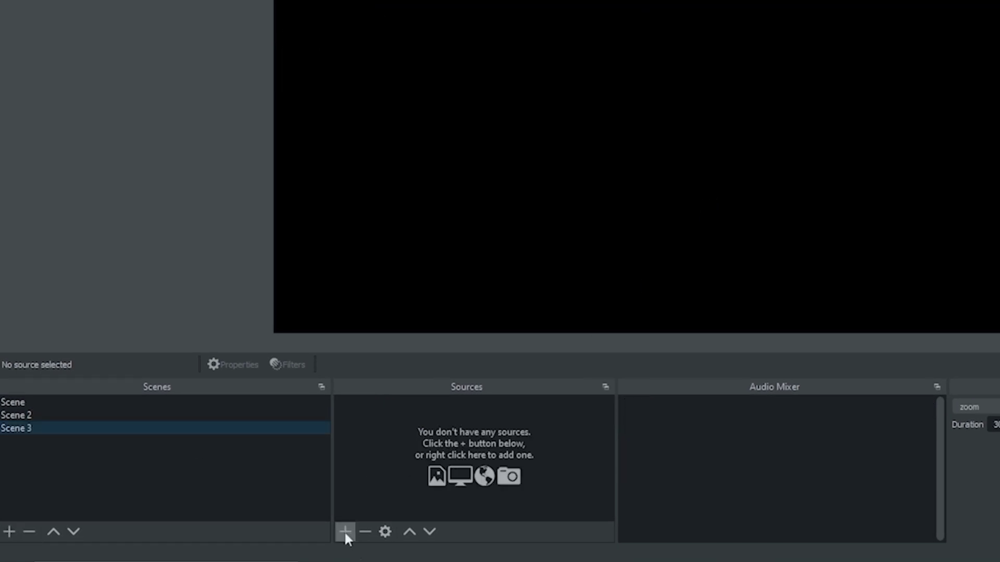
Add a Display Capture source set to capture Display 2
left_click(344, 531)
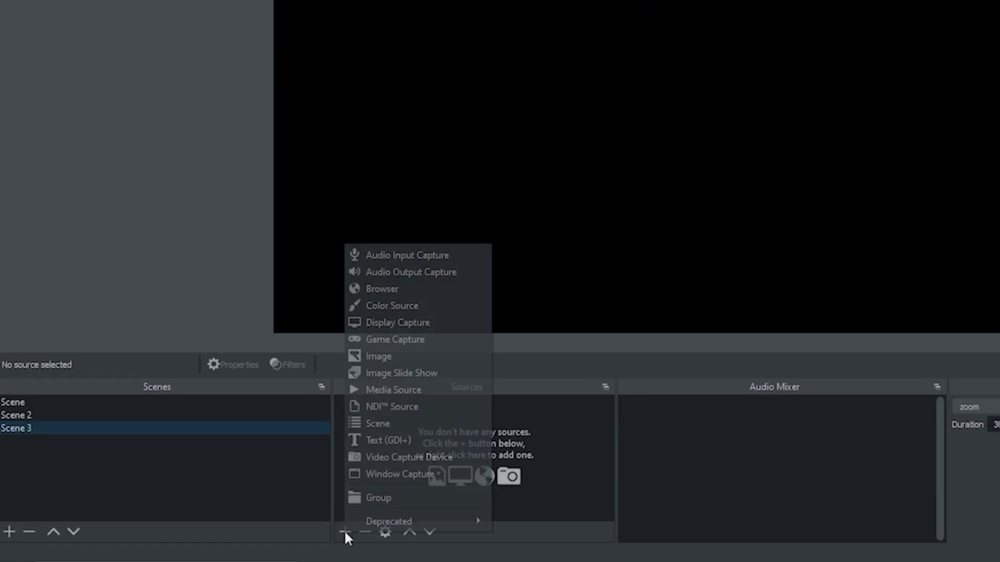
left_click(408, 323)
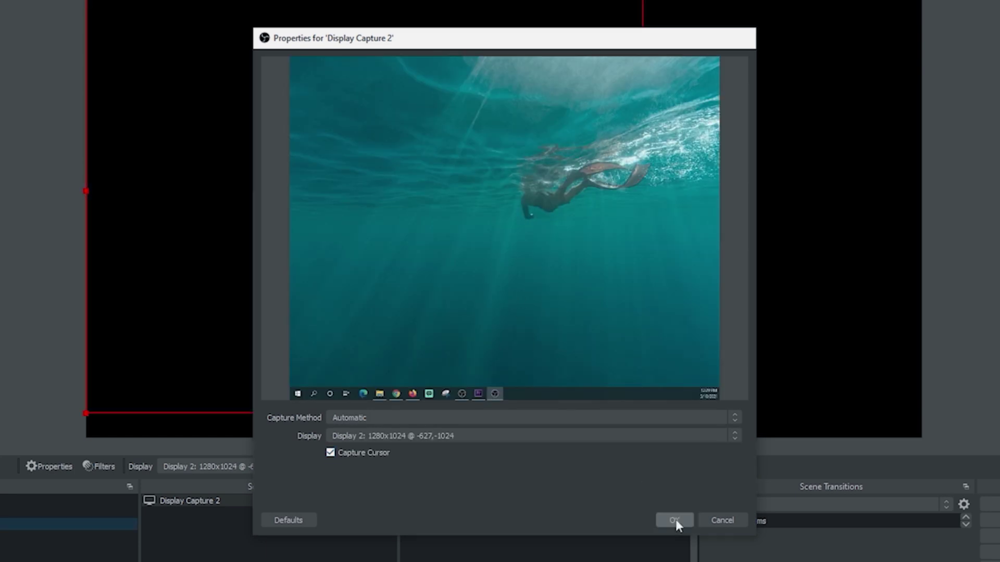
left_click(676, 519)
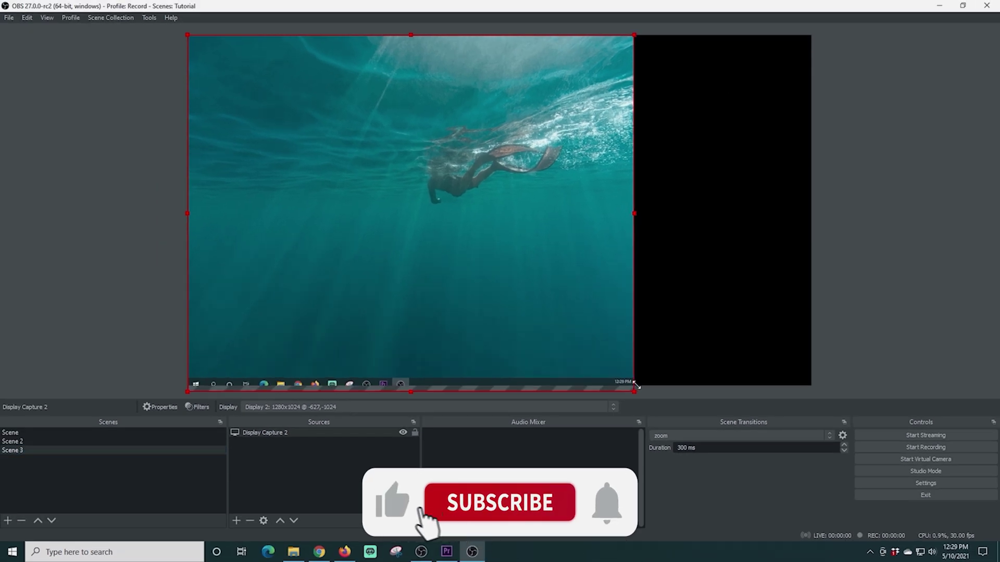
Stretch the capture across the canvas and maximize Premiere Pro on the second display
left_click_drag(601, 366, 811, 534)
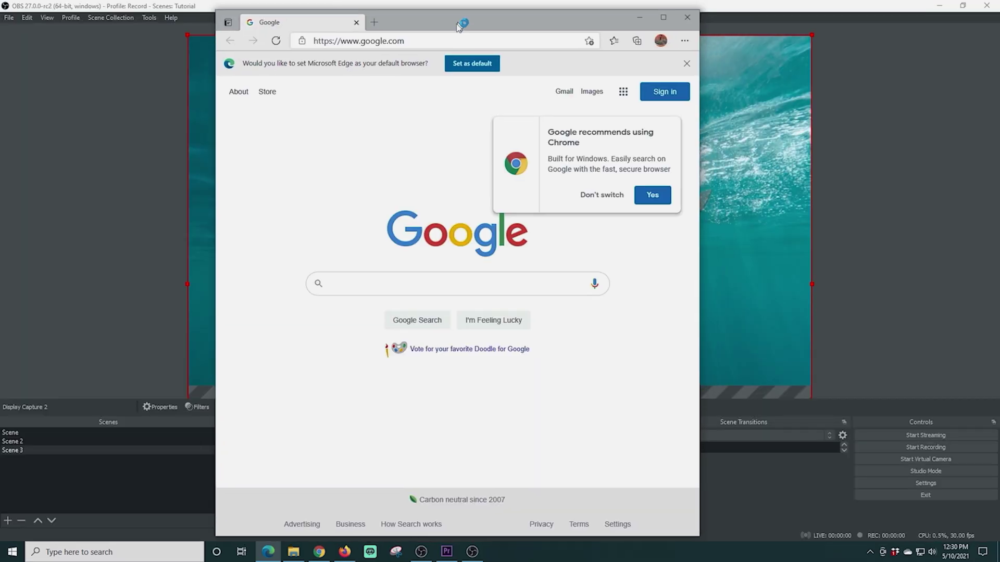
left_click_drag(438, 218, 527, 39)
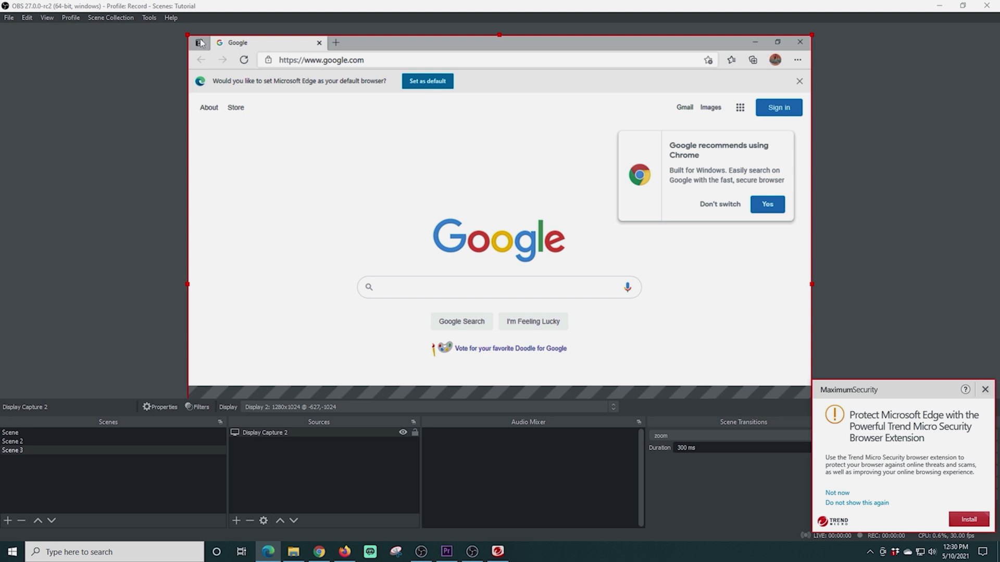
left_click(800, 42)
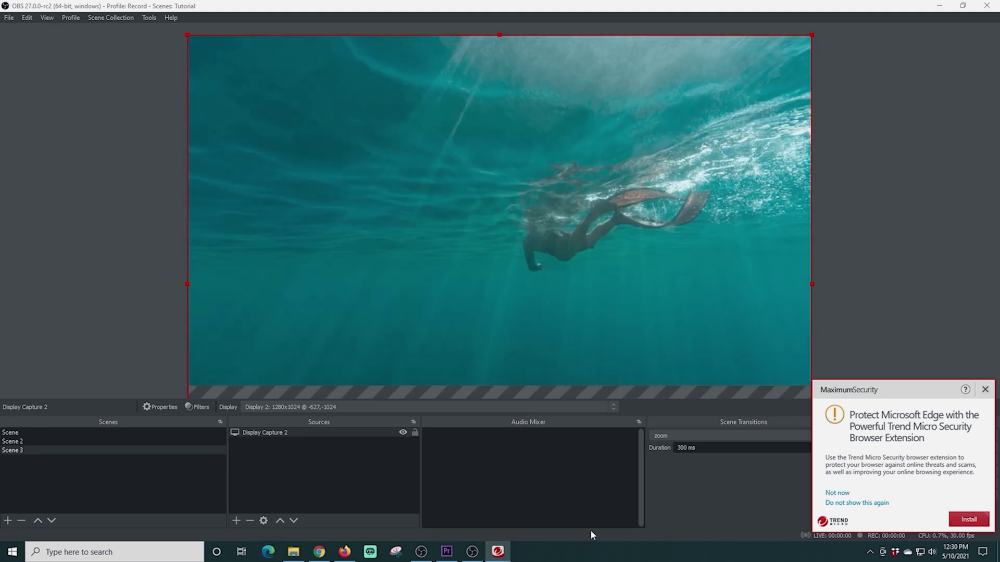
left_click(447, 553)
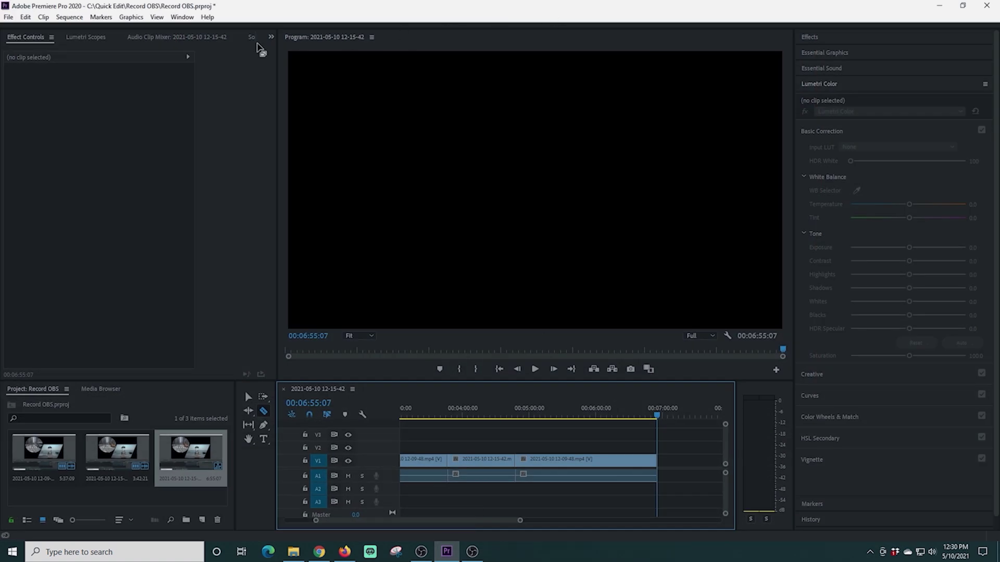
left_click_drag(291, 14, 4, 4)
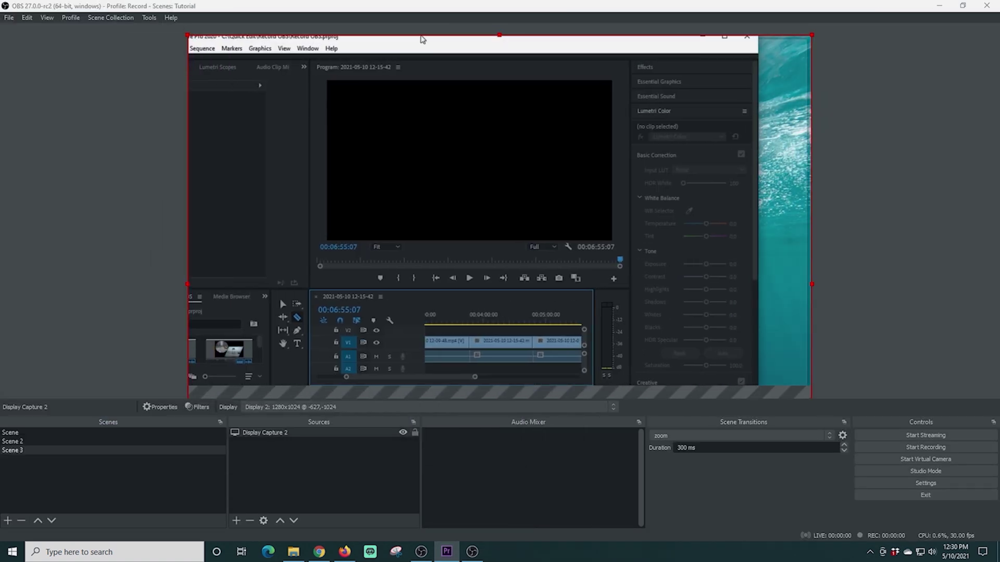
left_click_drag(395, 39, 422, 36)
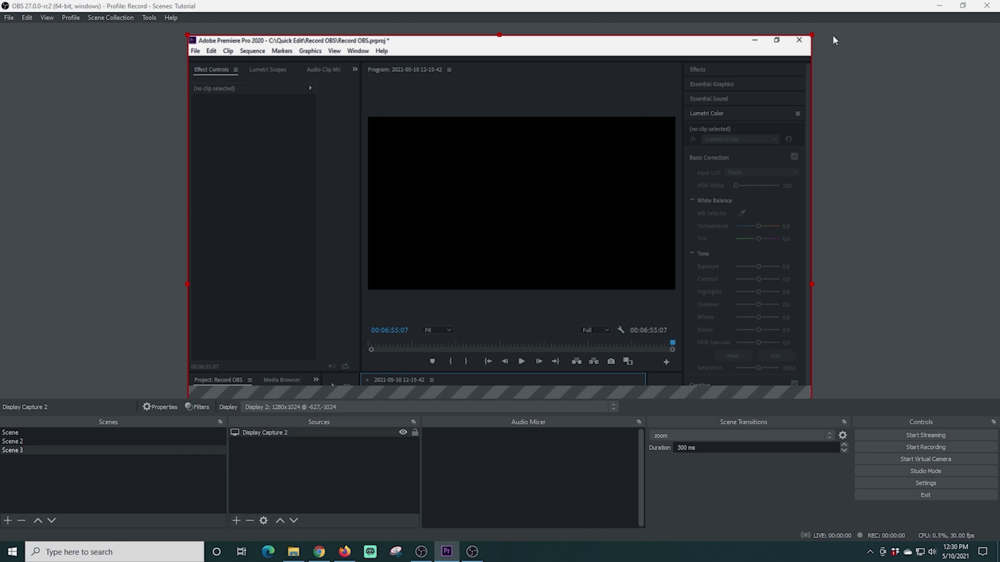
Scale the display capture down and align it to the canvas's top-left edges
left_click_drag(812, 34, 719, 34)
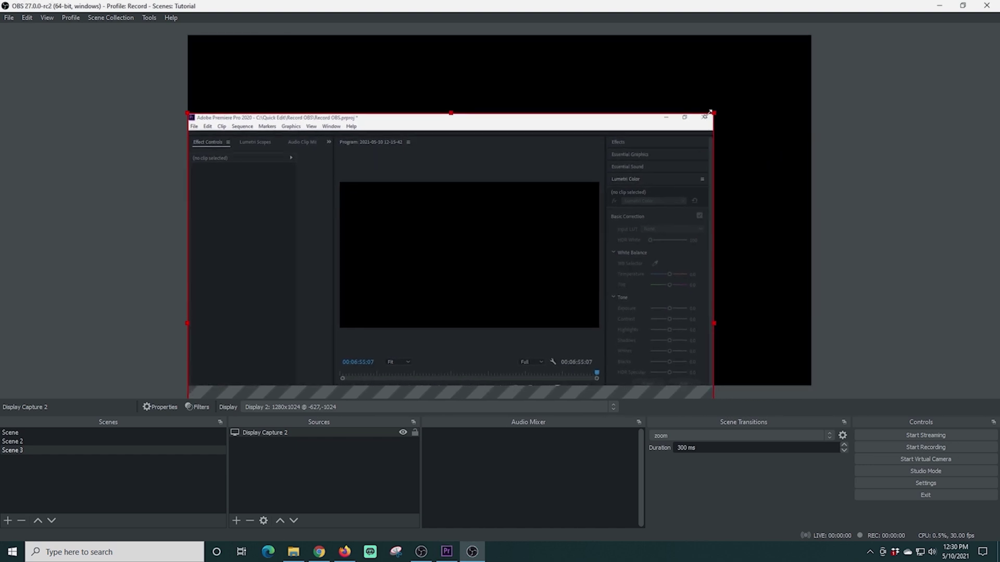
left_click_drag(553, 111, 540, 97)
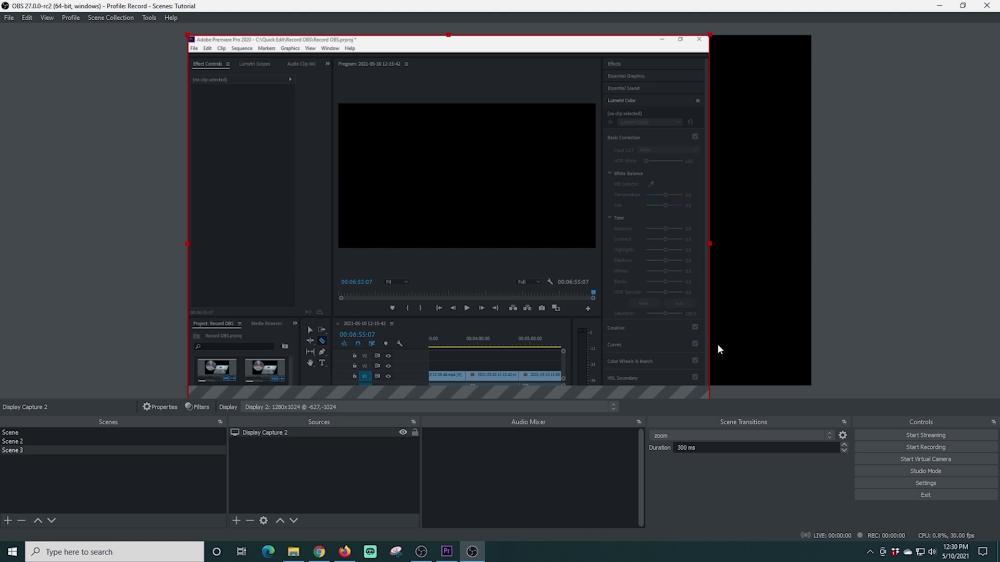
left_click_drag(709, 35, 658, 81)
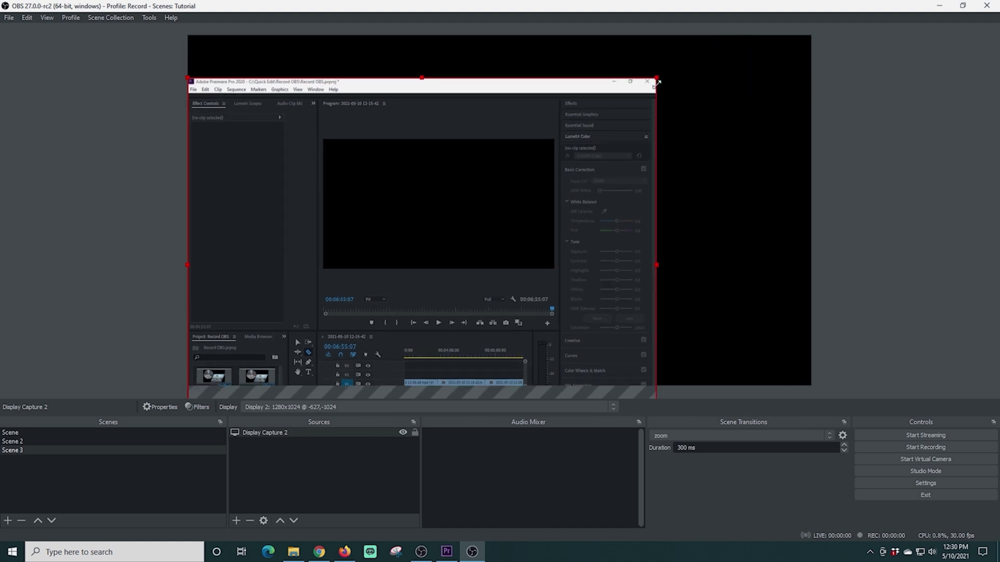
left_click_drag(600, 156, 594, 112)
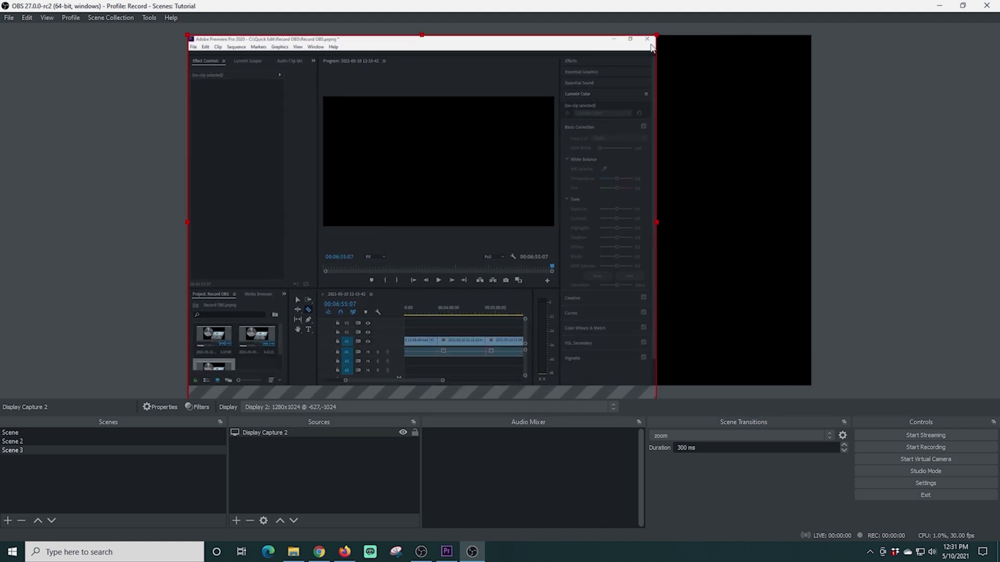
left_click_drag(657, 35, 599, 83)
left_click_drag(556, 142, 540, 123)
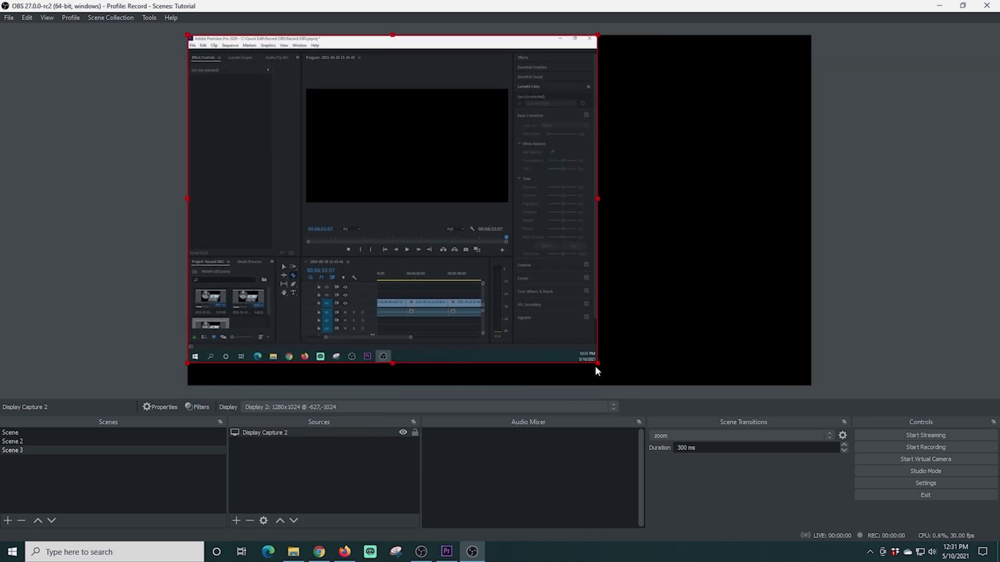
left_click_drag(597, 364, 619, 382)
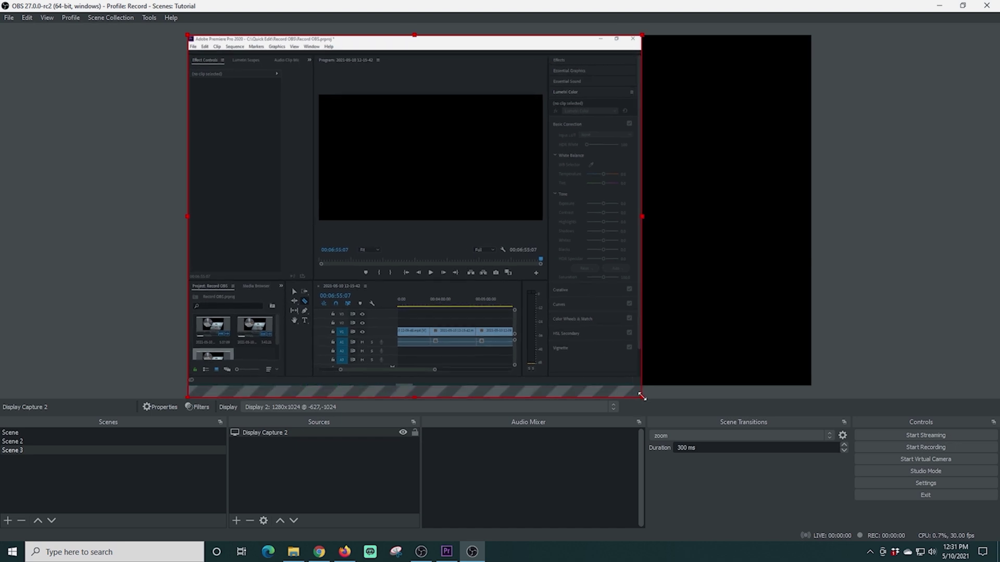
left_click_drag(626, 384, 606, 364)
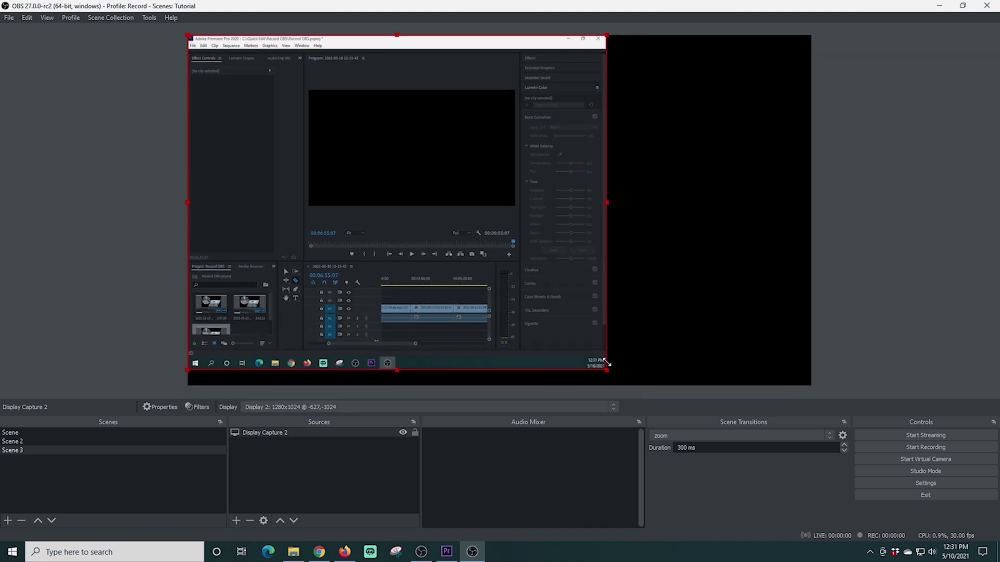
right_click(323, 435)
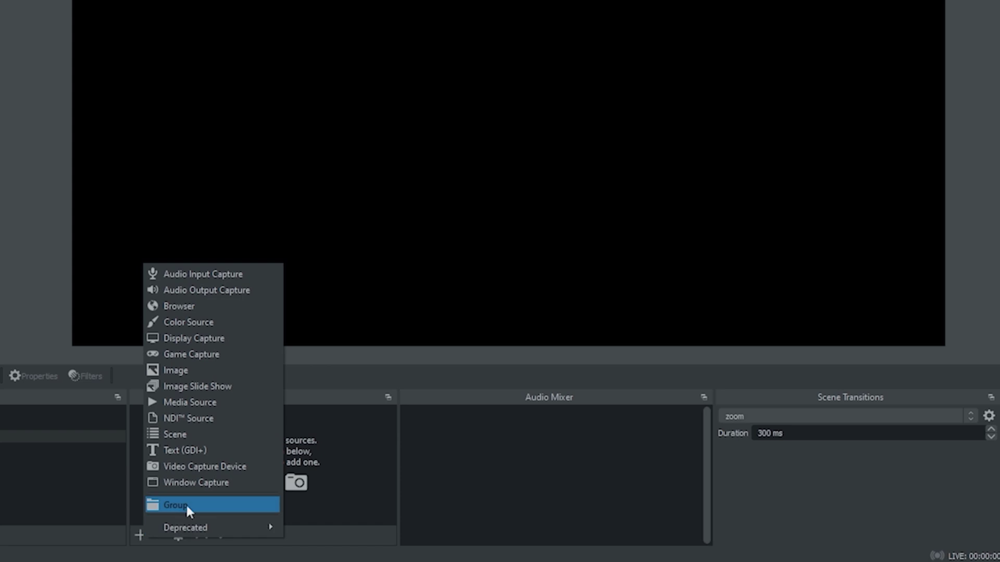
Add a Window Capture source of the Adobe Premiere Pro window
left_click(191, 482)
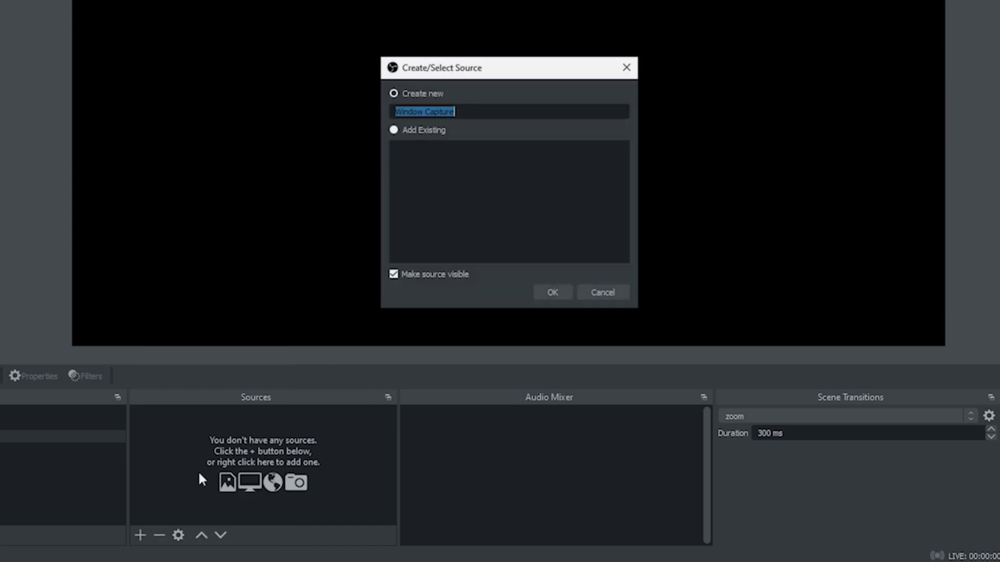
left_click(552, 293)
left_click(514, 405)
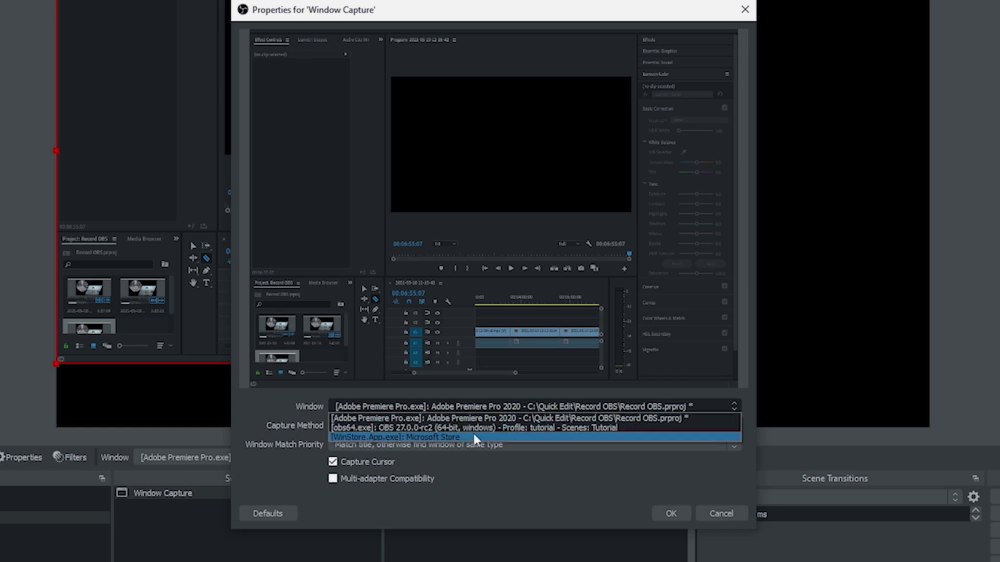
left_click(480, 419)
left_click(670, 514)
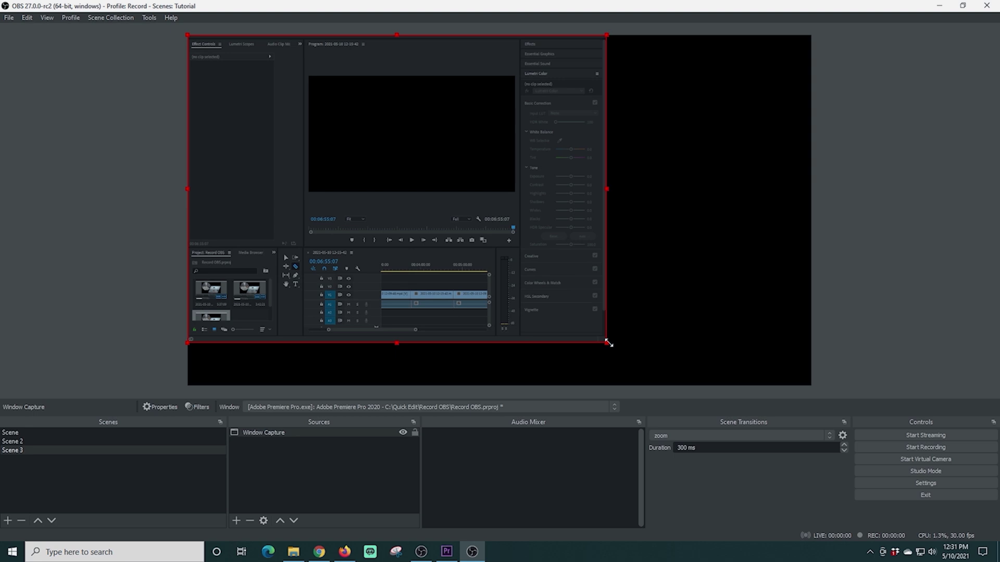
Stretch the Premiere window capture until it fills the canvas exactly
left_click_drag(608, 342, 658, 383)
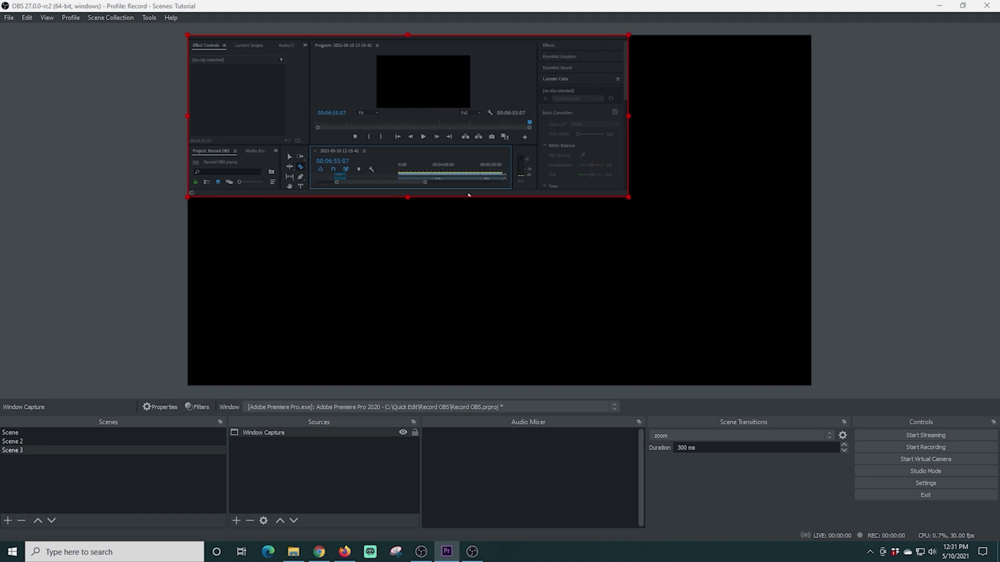
left_click_drag(459, 195, 458, 284)
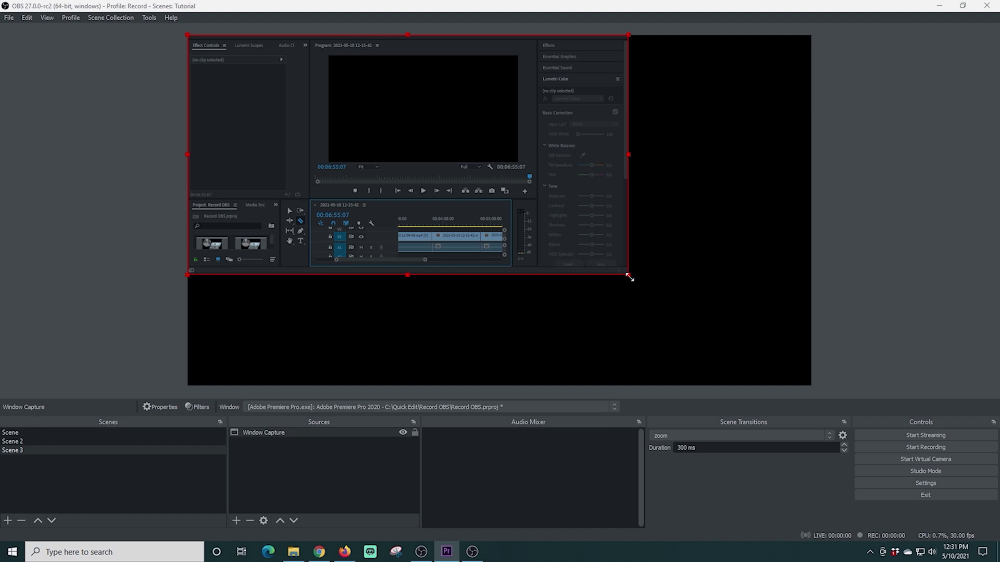
left_click_drag(629, 278, 772, 373)
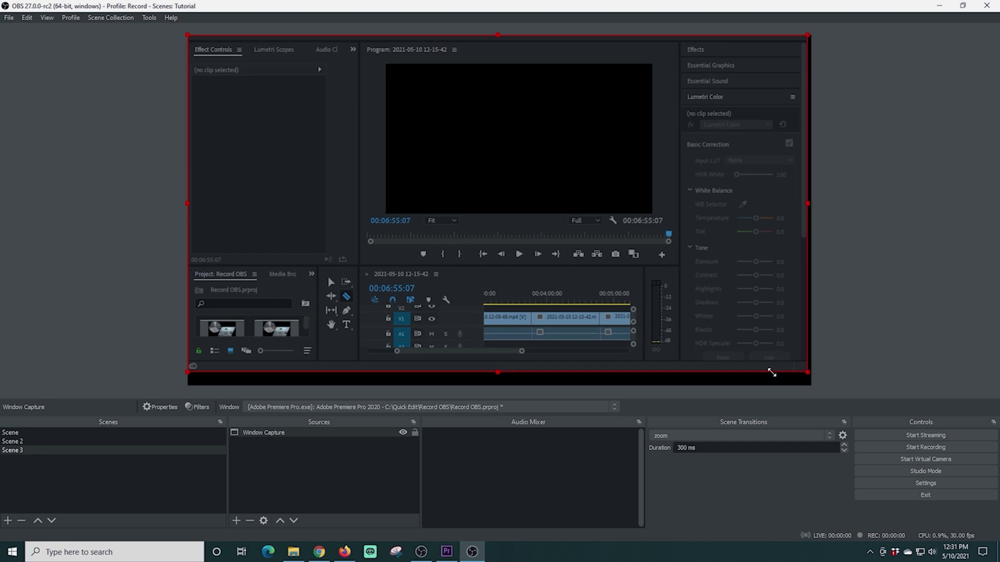
left_click_drag(771, 374, 774, 374)
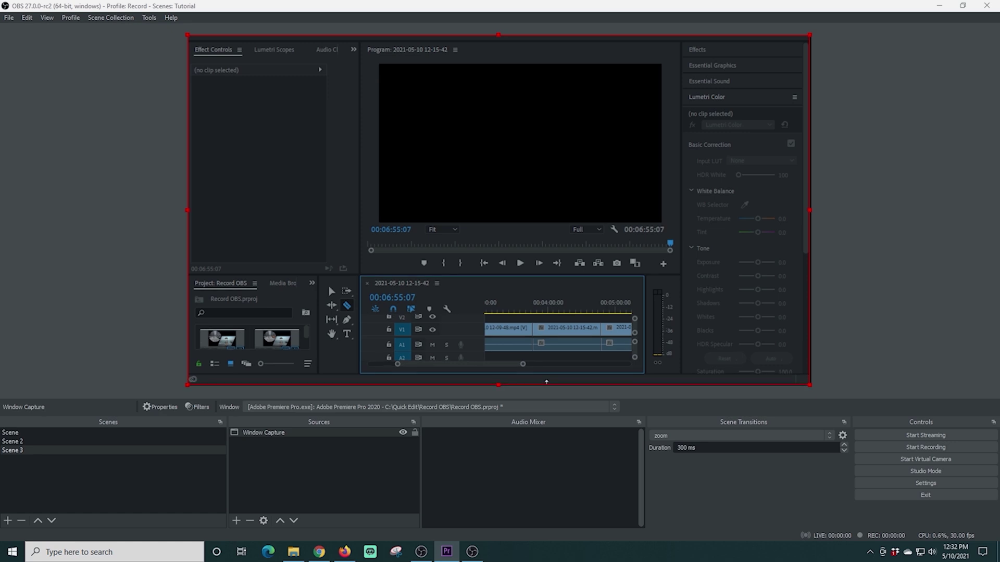
Remove the Premiere Window Capture source from Scene 3
right_click(284, 432)
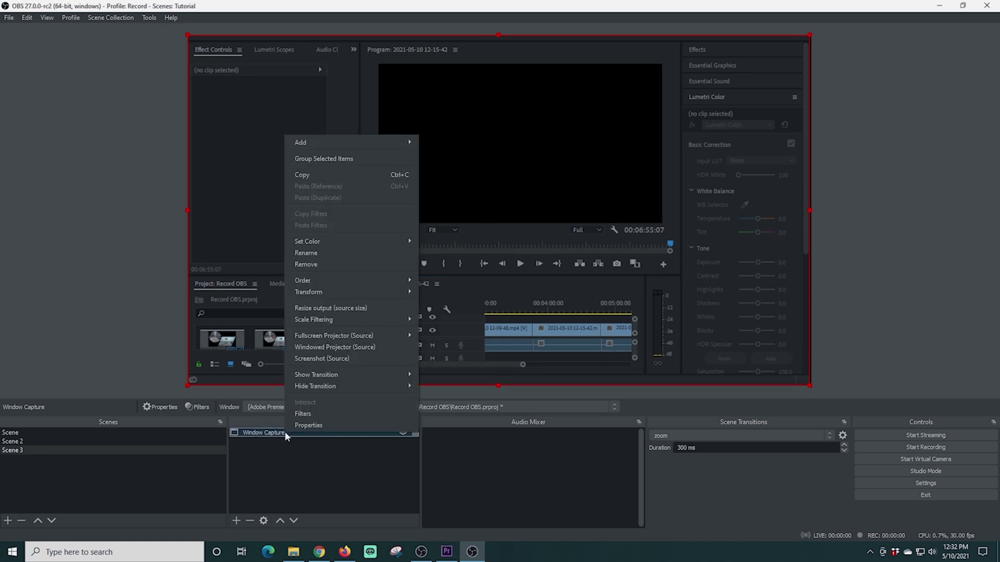
left_click(307, 264)
left_click(535, 288)
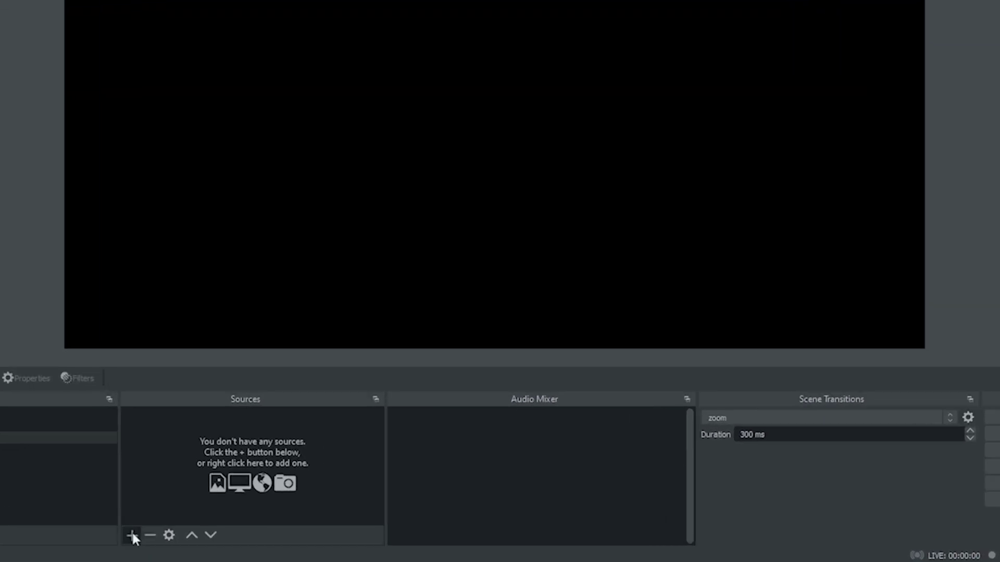
Add a Video Capture Device using Cam Link with Cam Link as its custom audio device
left_click(132, 536)
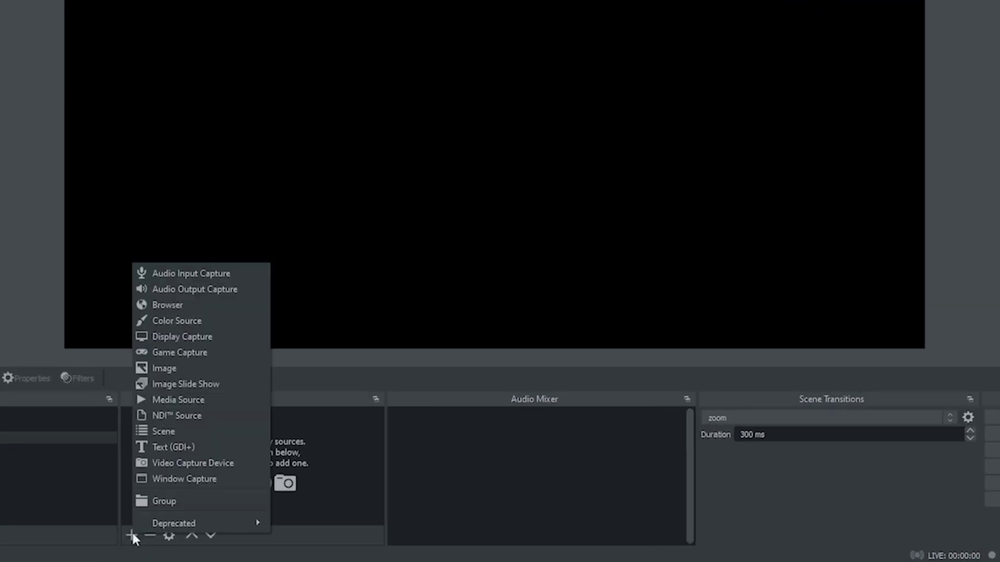
left_click(169, 463)
left_click(534, 297)
left_click(489, 287)
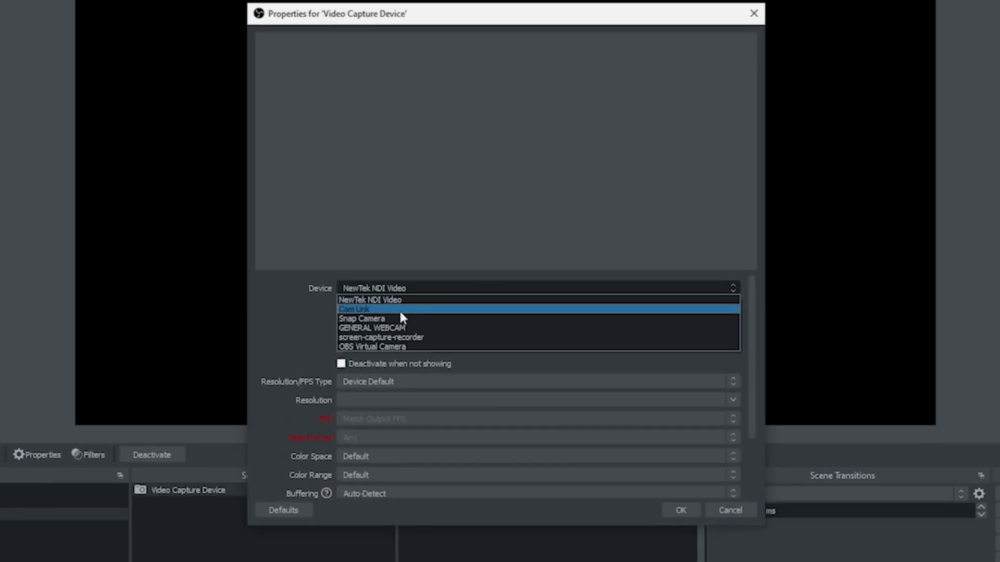
left_click(399, 308)
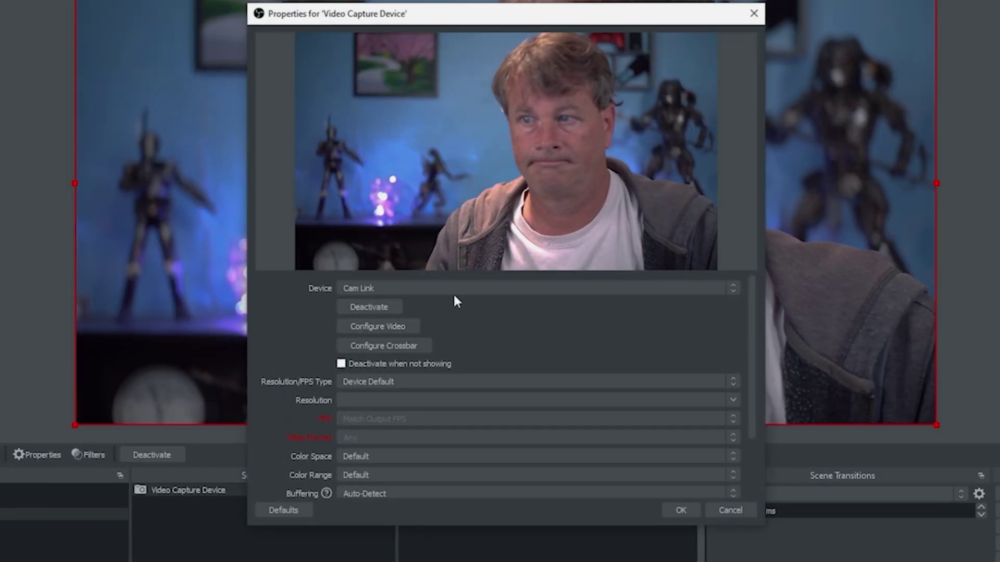
left_click_drag(750, 357, 749, 423)
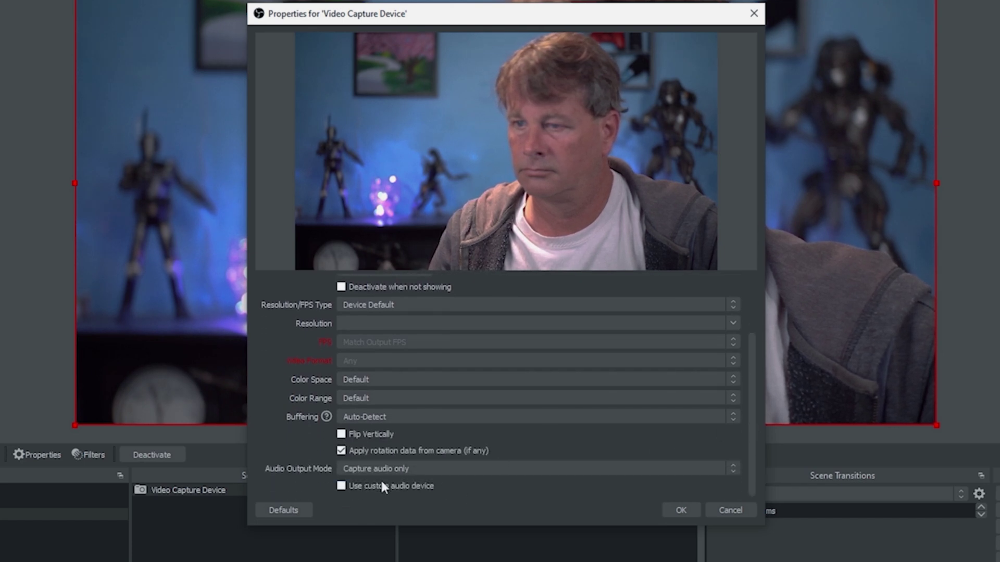
left_click(384, 486)
left_click_drag(749, 403, 746, 428)
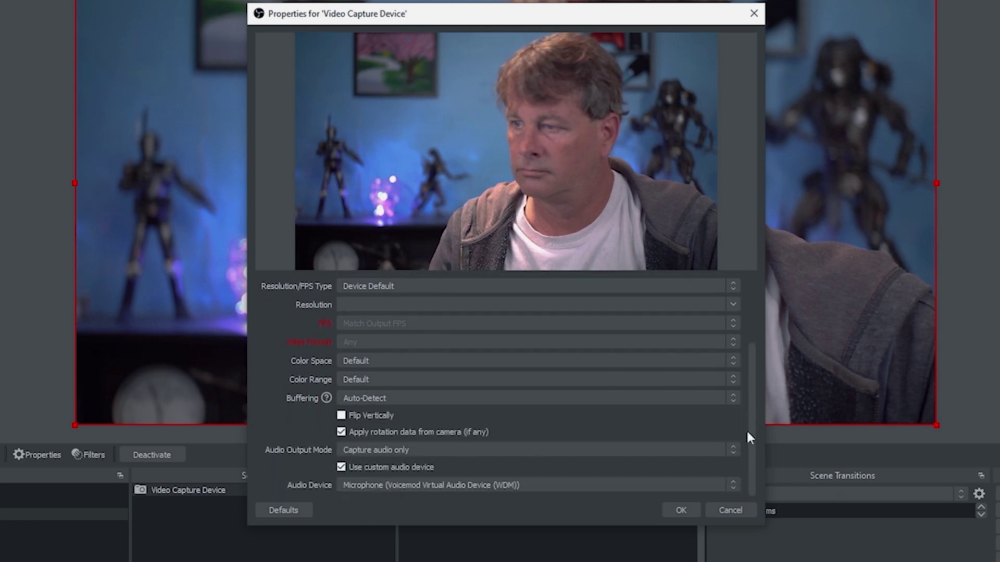
left_click(413, 489)
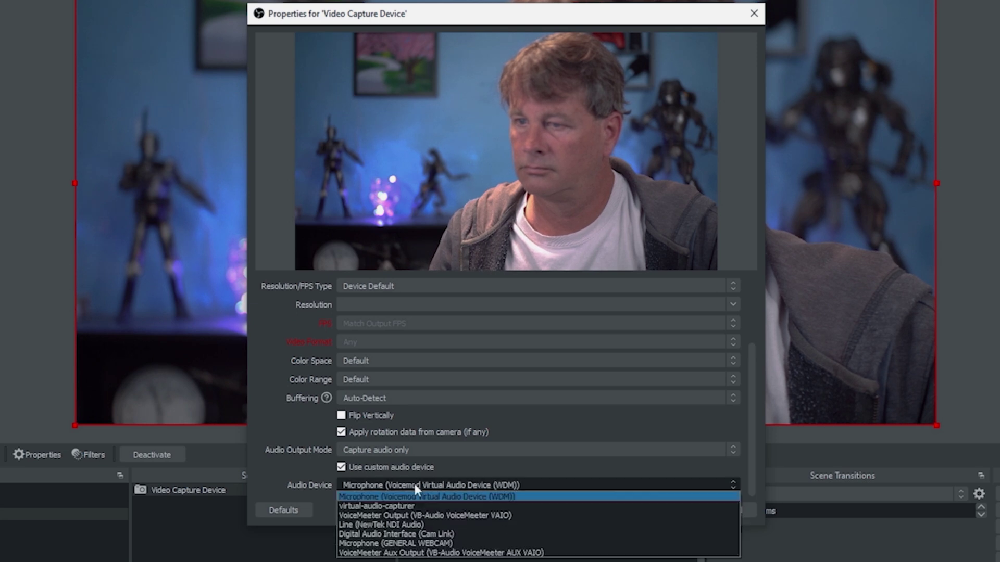
left_click(422, 535)
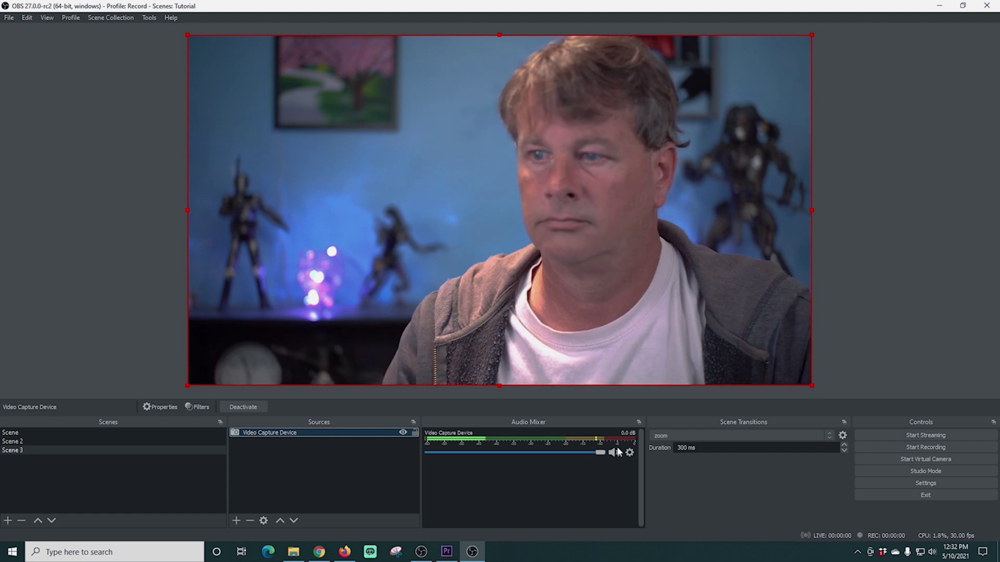
Remove the Cam Link webcam source from the scene
right_click(312, 433)
left_click(360, 237)
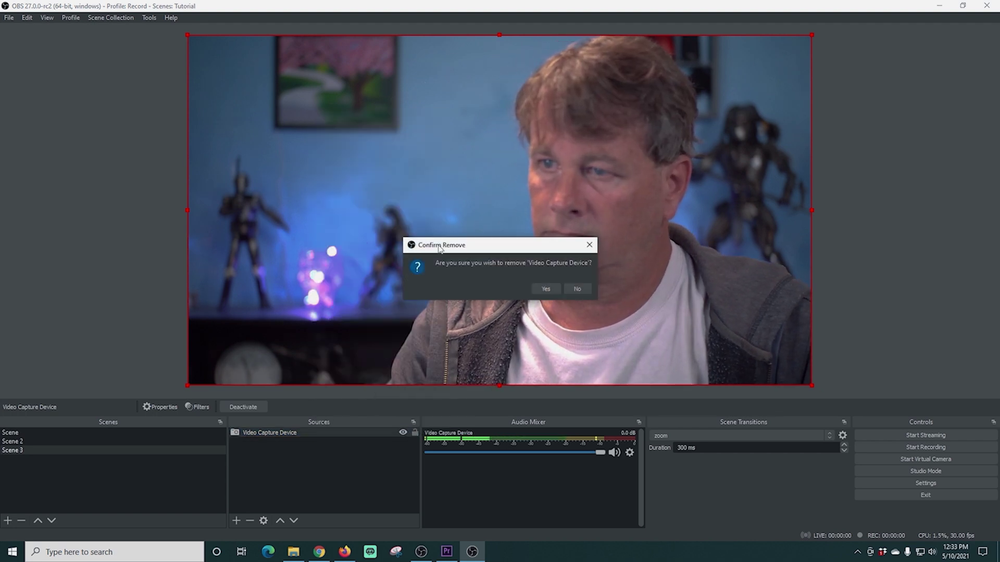
left_click(544, 288)
scroll(647, 400, "down", 5)
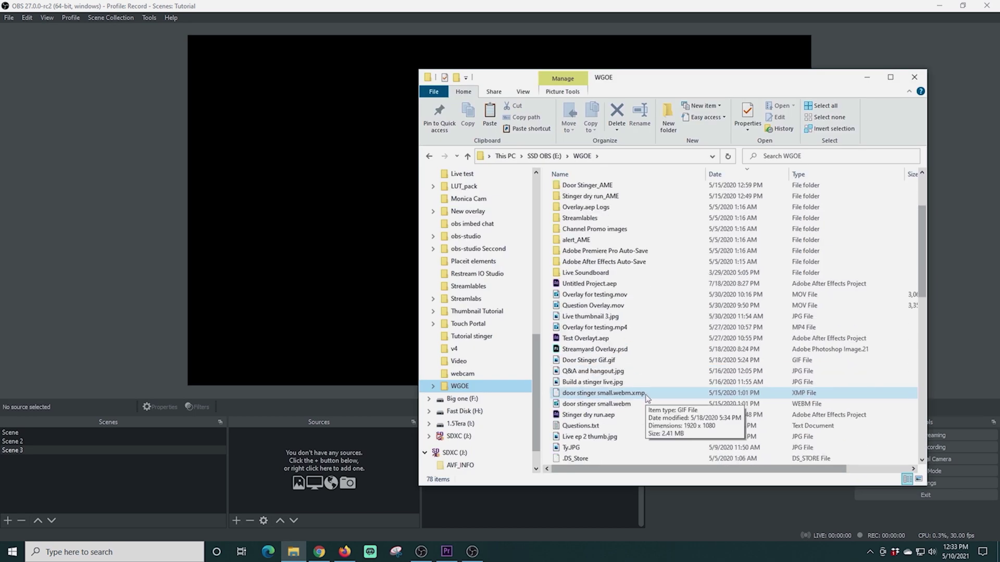
scroll(646, 398, "down", 2)
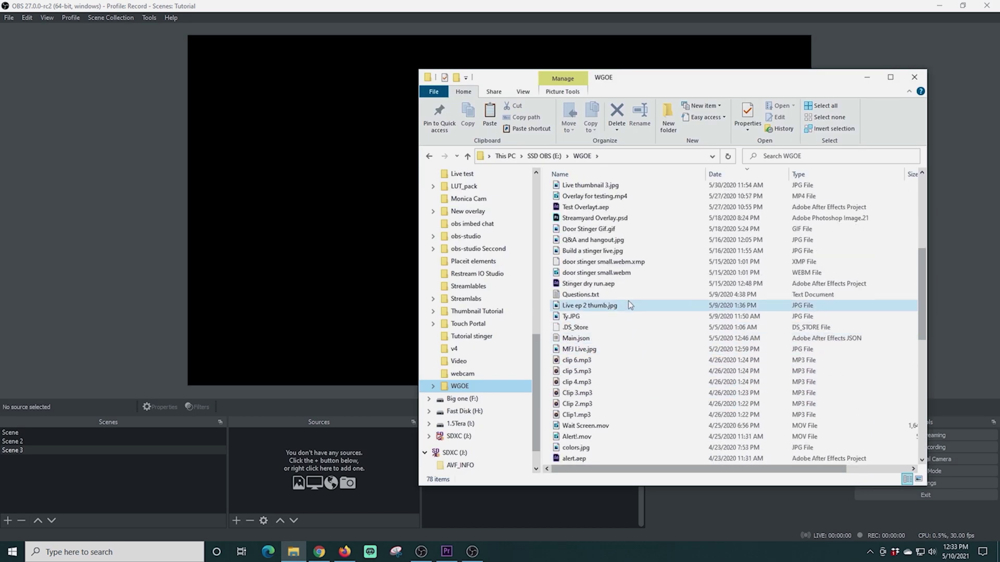
scroll(596, 352, "down", 1)
scroll(595, 355, "down", 10)
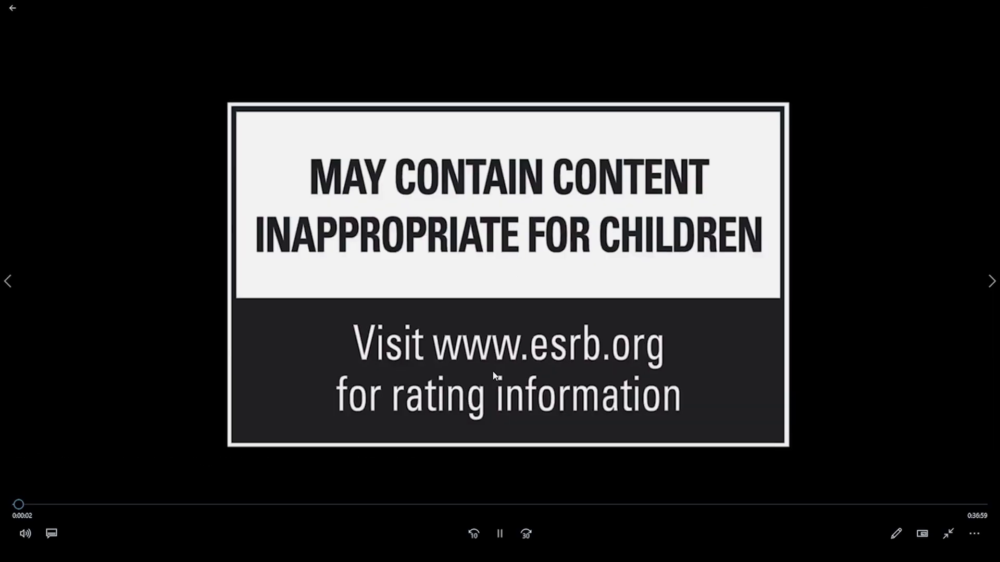
Skip ahead in the Witcher 3 video, pause on the cutscene, and exit full screen
left_click(106, 505)
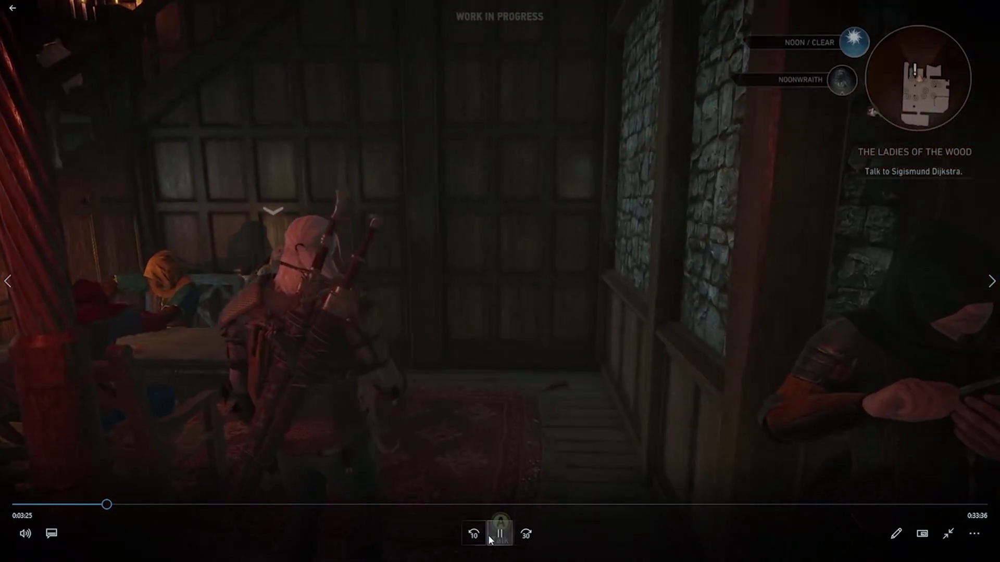
left_click(500, 533)
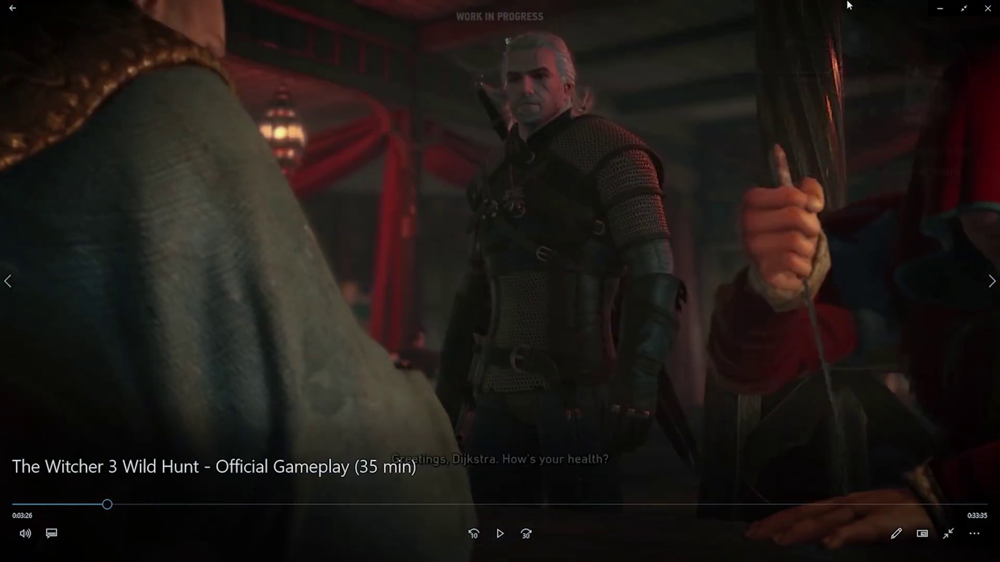
left_click(960, 11)
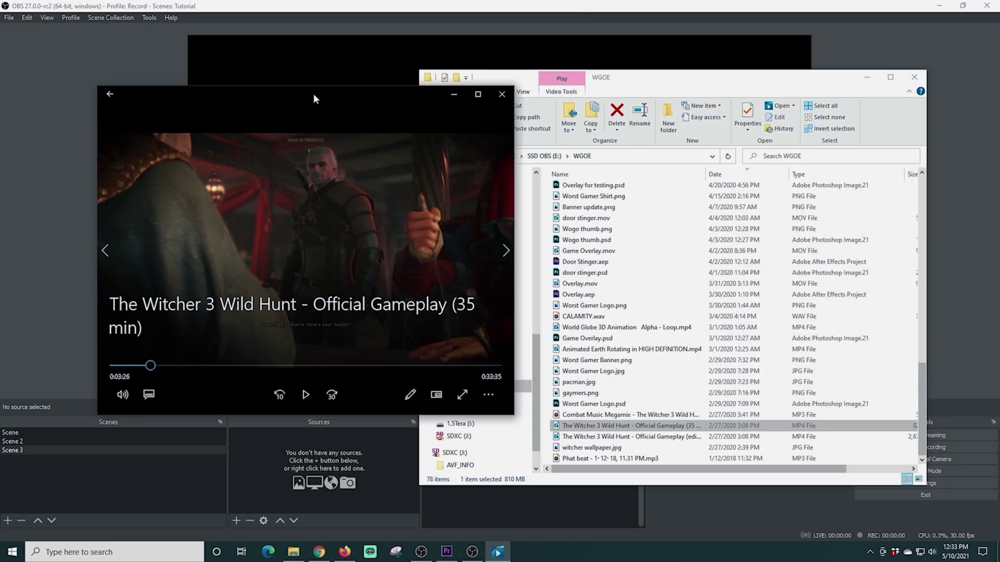
left_click_drag(314, 99, 0, 0)
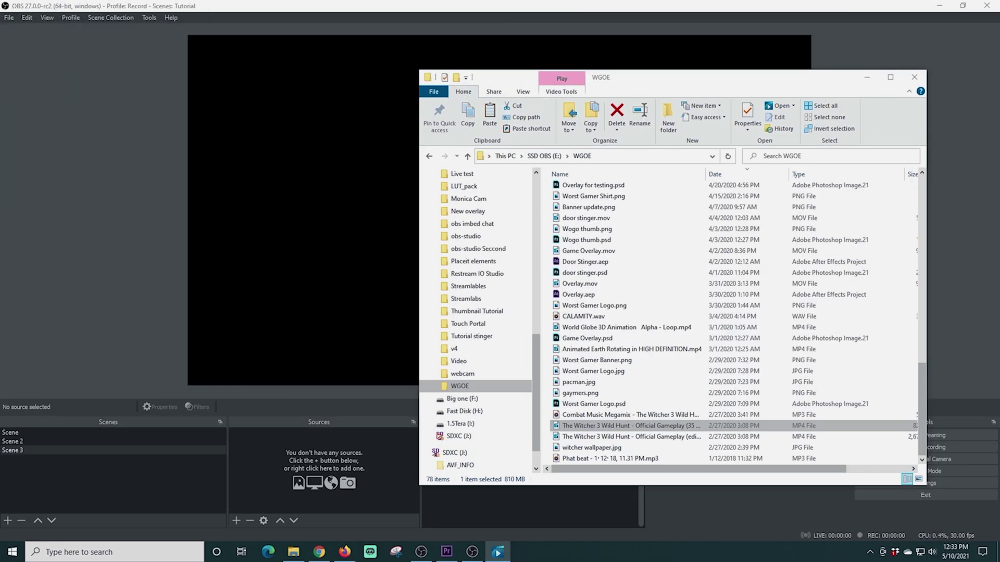
Minimize Explorer, then add Display Capture 2 showing the second monitor to Scene 3
left_click(868, 79)
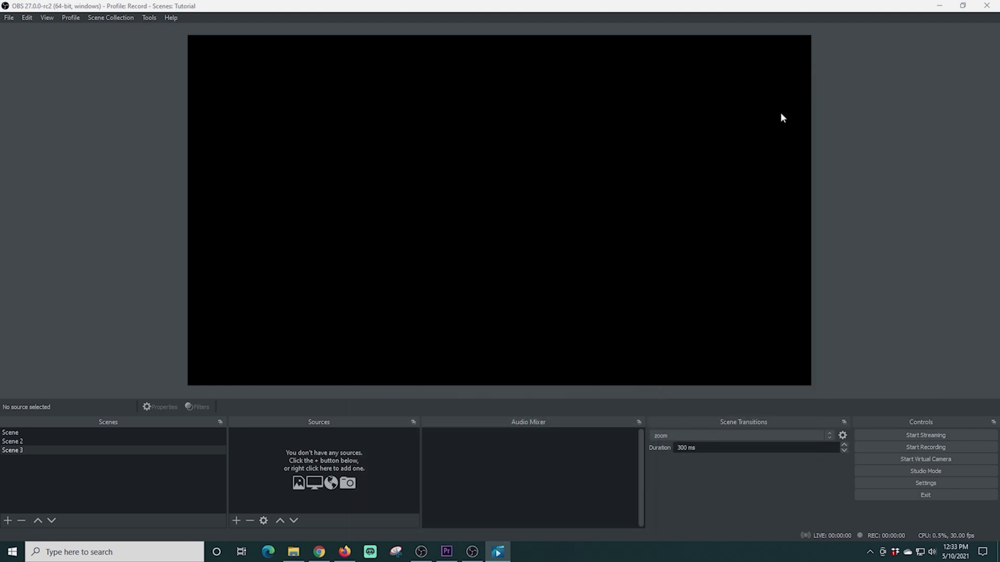
left_click(236, 520)
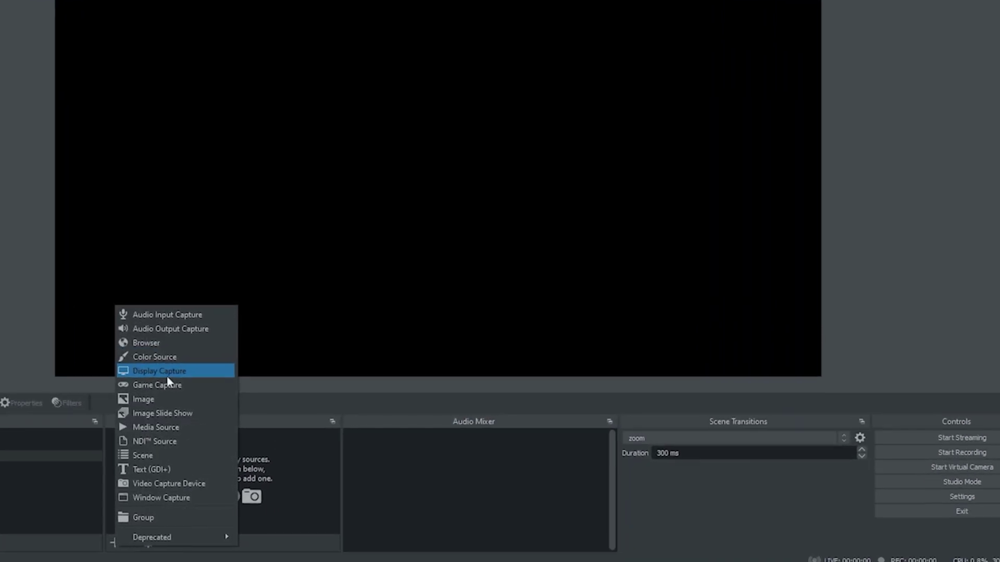
left_click(164, 372)
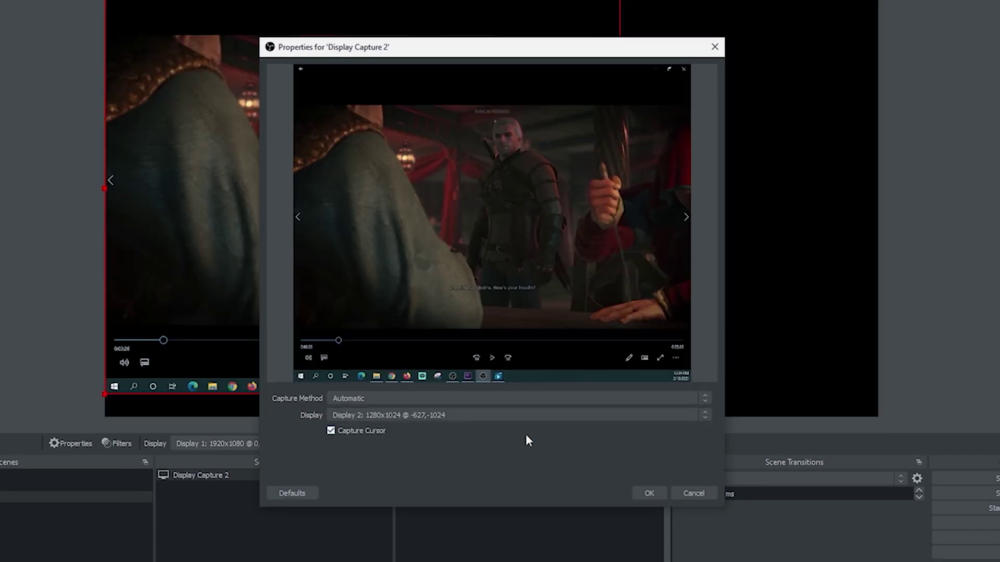
left_click(647, 493)
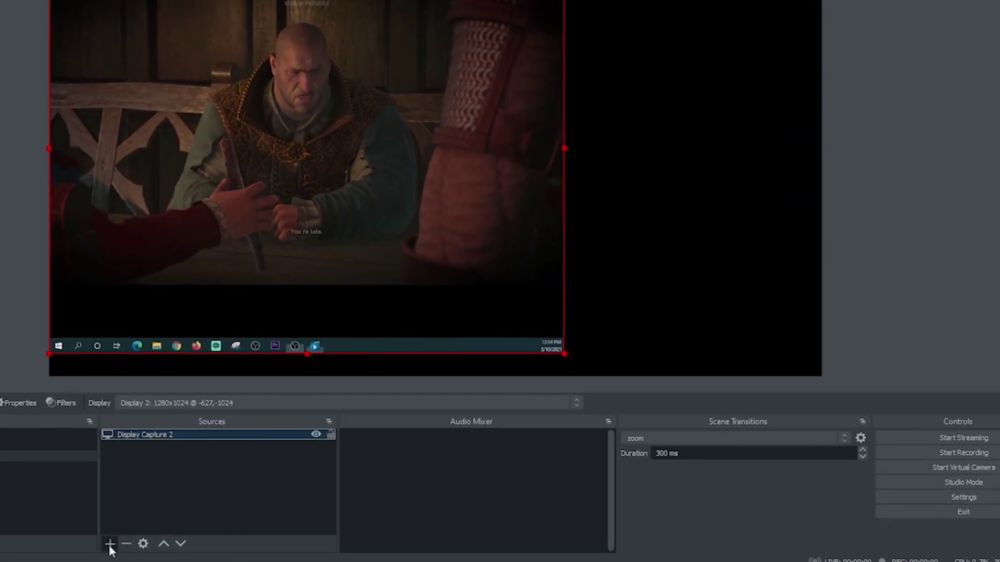
Add an Audio Output Capture on the Speakers device and lower its volume slightly
left_click(135, 539)
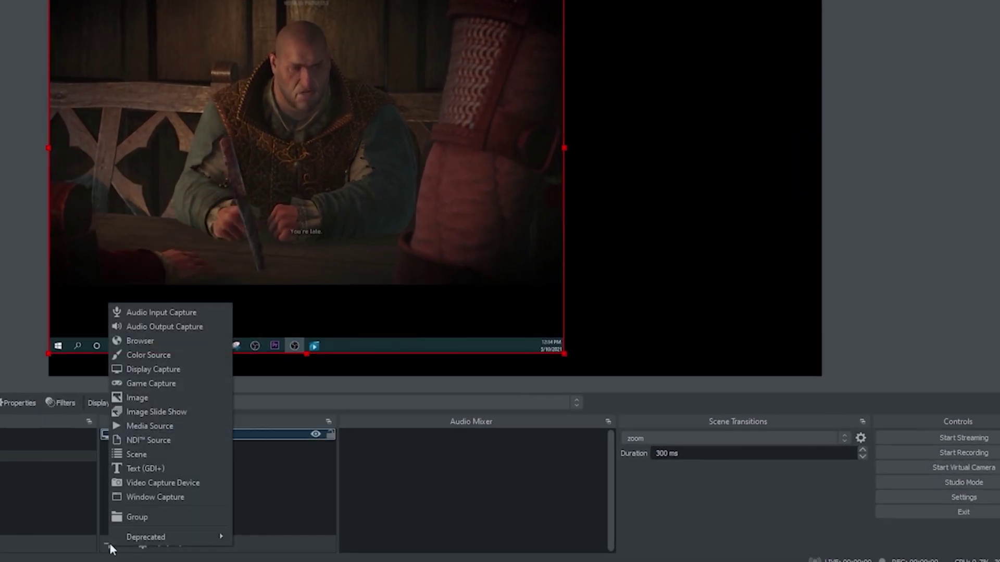
left_click(158, 331)
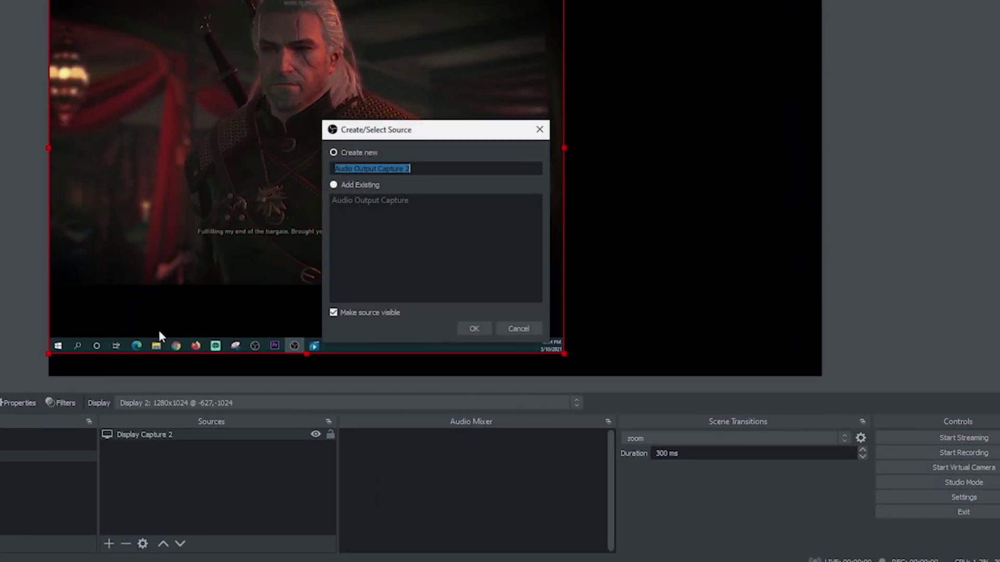
left_click(474, 329)
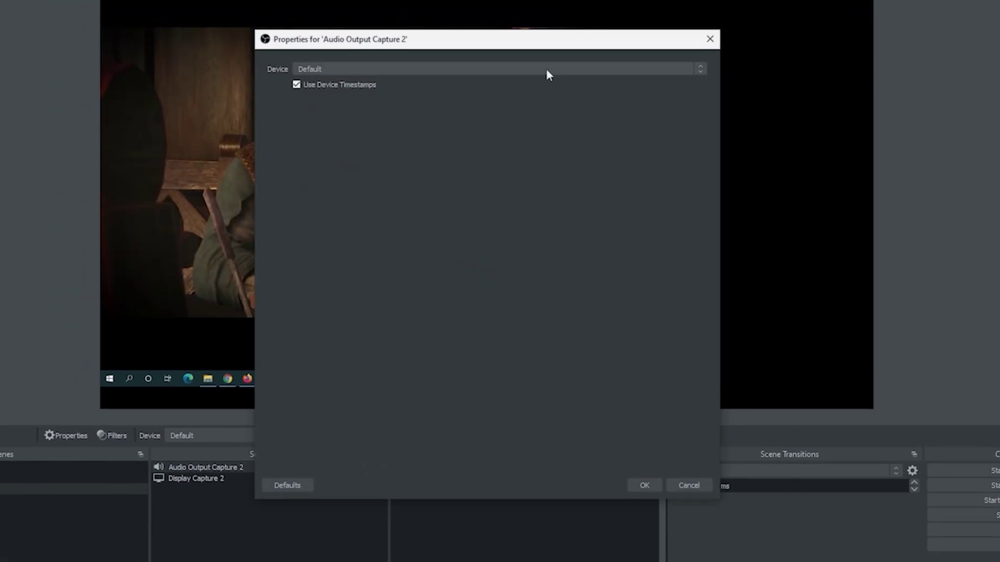
left_click(546, 74)
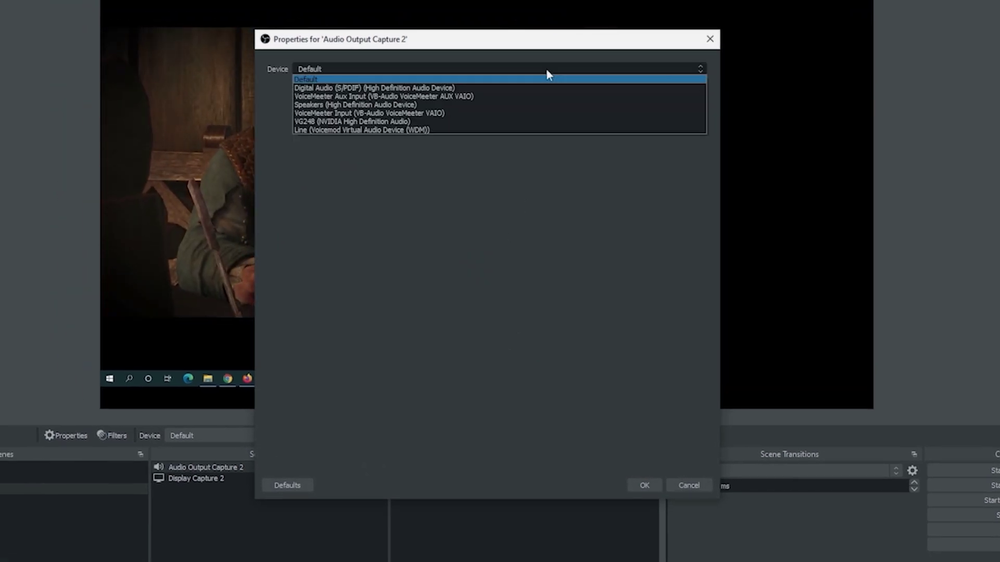
left_click(419, 104)
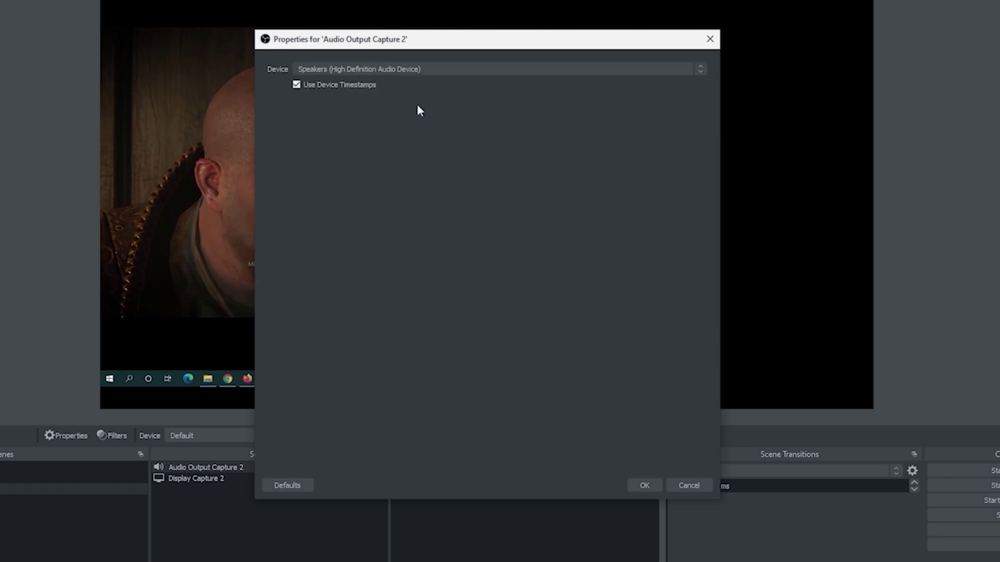
left_click(642, 487)
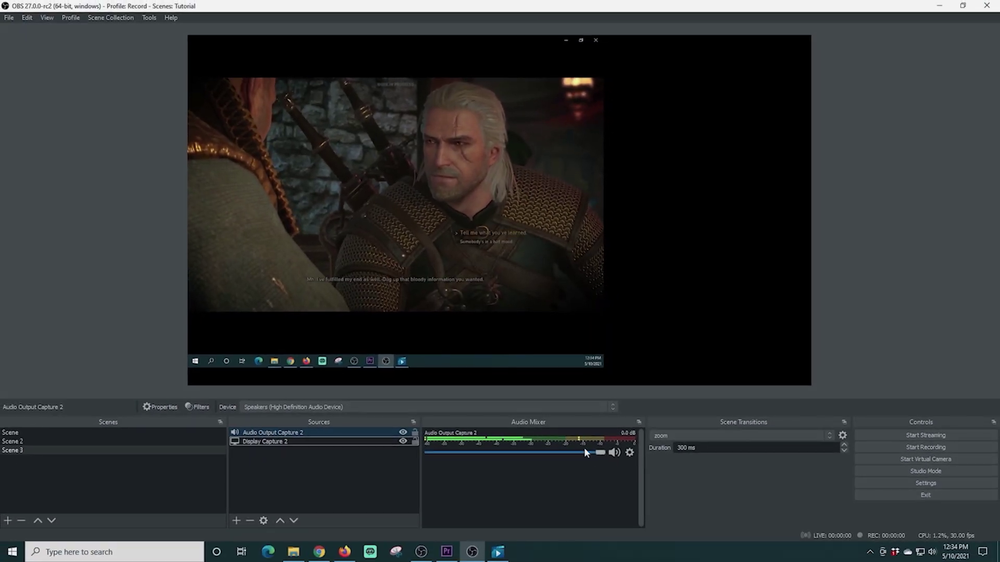
left_click_drag(599, 451, 597, 453)
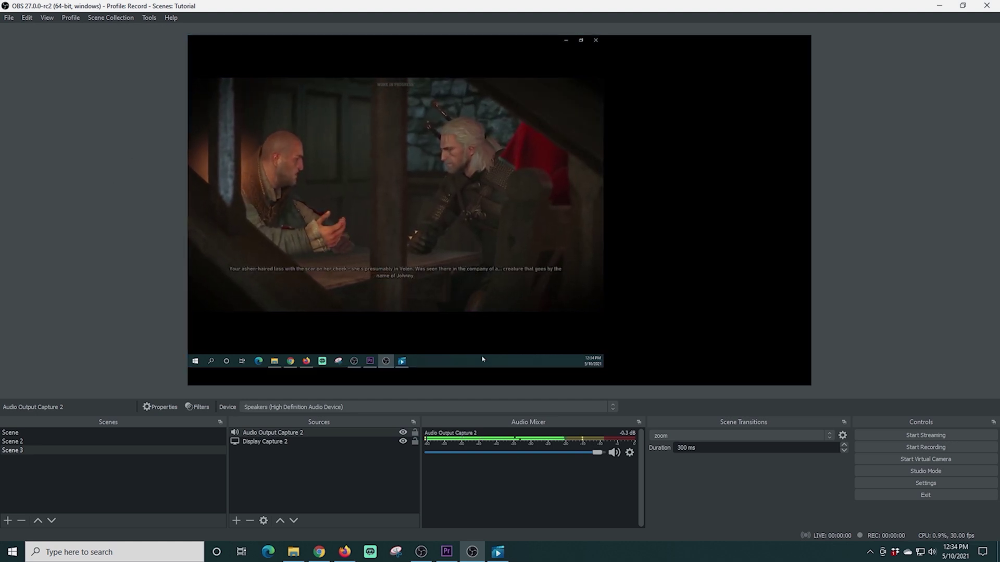
Resize Display Capture 2 on the canvas by dragging its corner handle
left_click(457, 305)
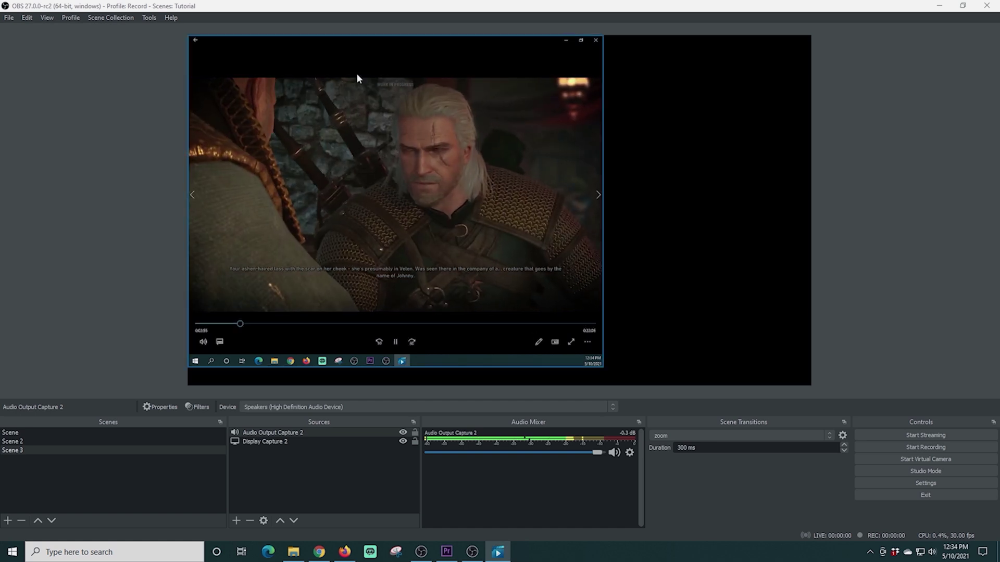
left_click(412, 209)
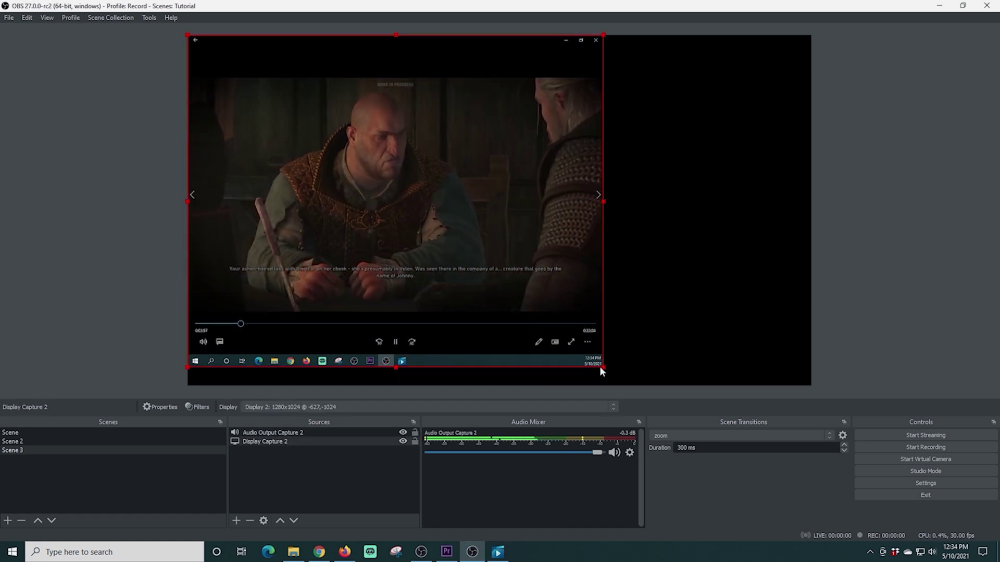
left_click_drag(601, 371, 642, 400)
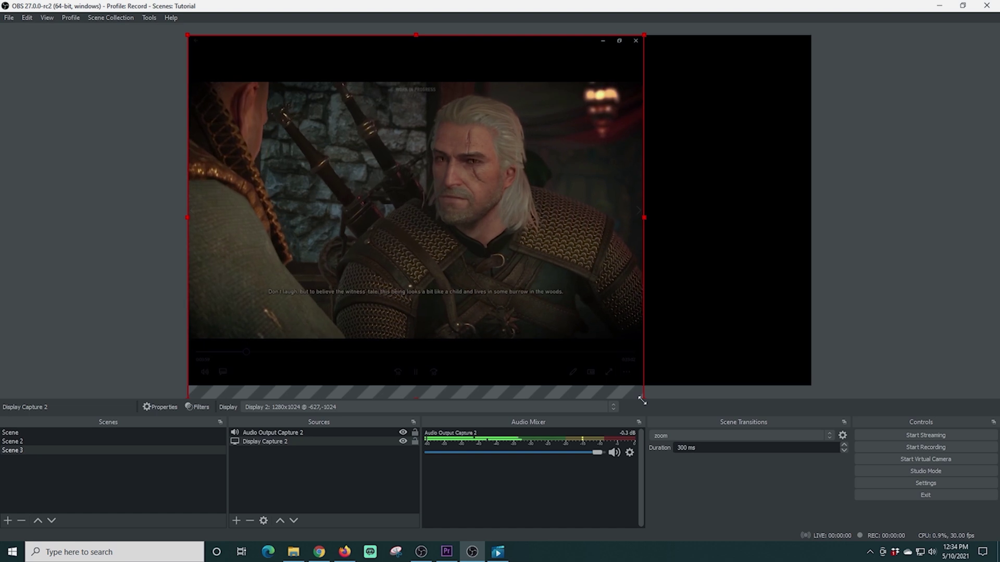
left_click_drag(642, 400, 611, 372)
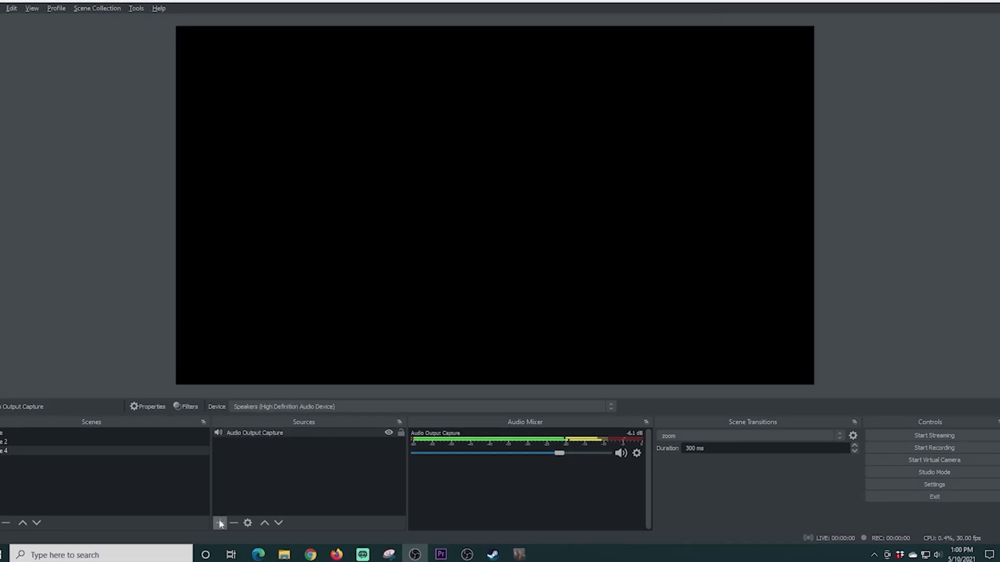
Add a Game Capture source to Scene 4, keeping its default settings
left_click(231, 520)
left_click(154, 382)
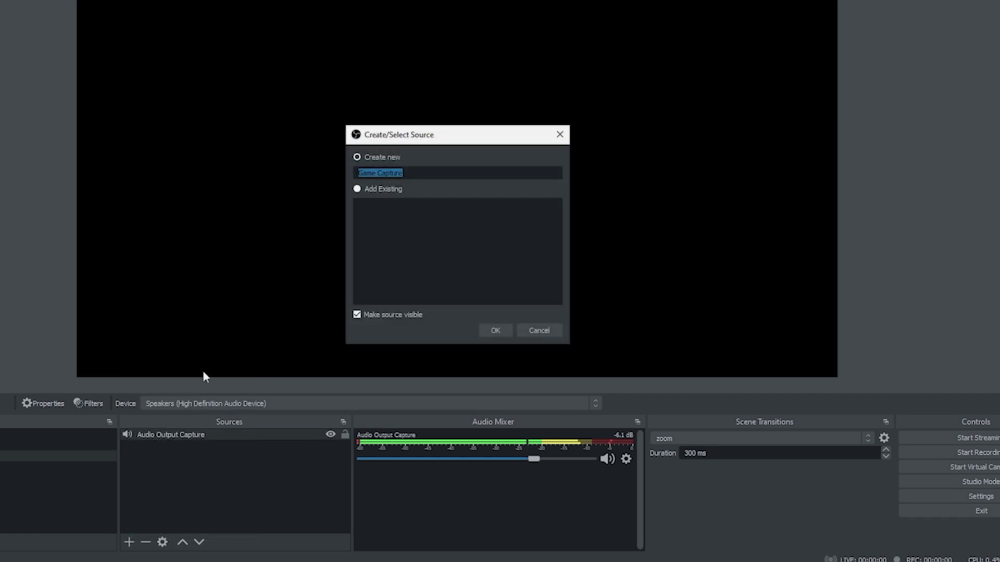
left_click(497, 332)
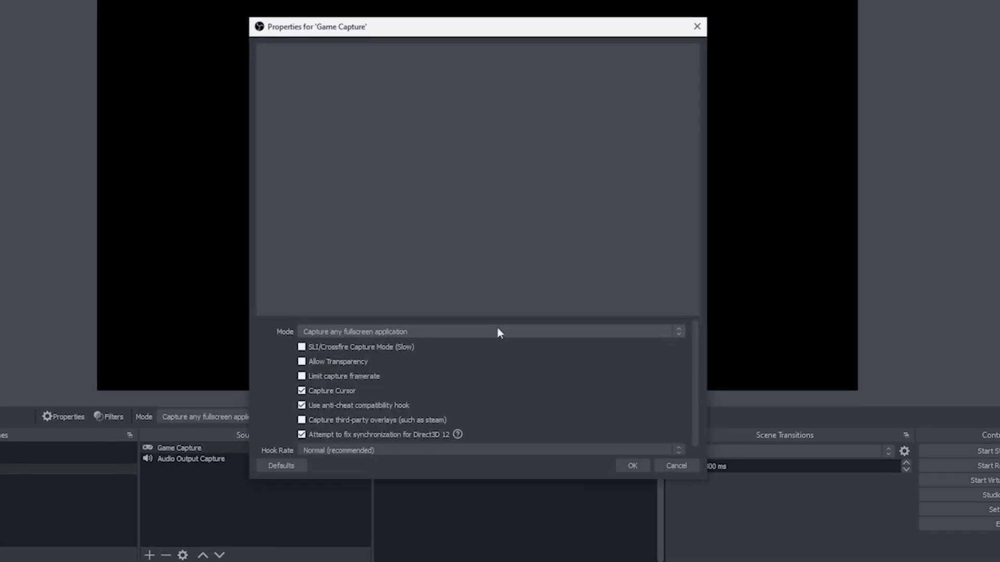
left_click(652, 479)
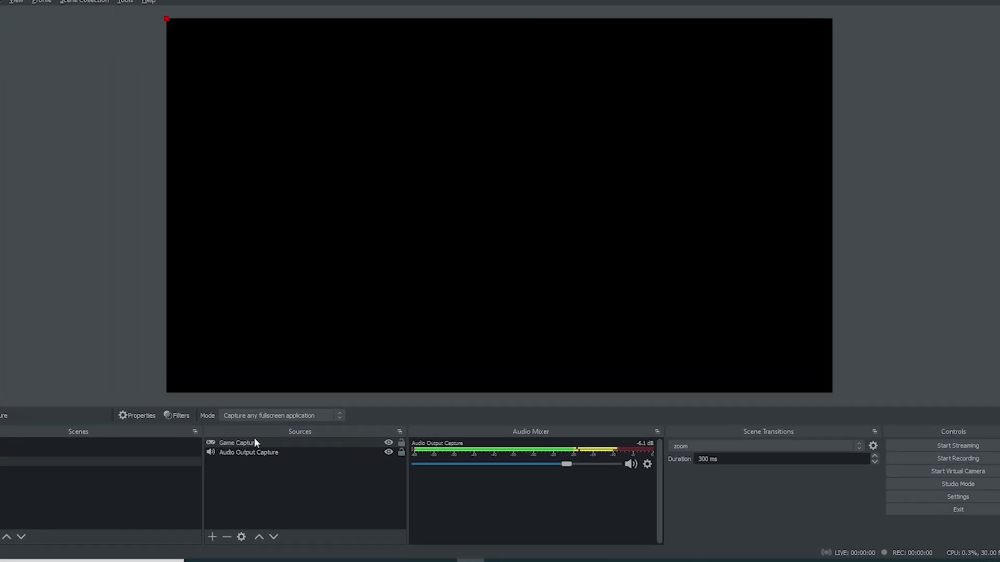
Try capturing the Valheim window, then set Game Capture back to any fullscreen application
right_click(267, 433)
left_click(282, 425)
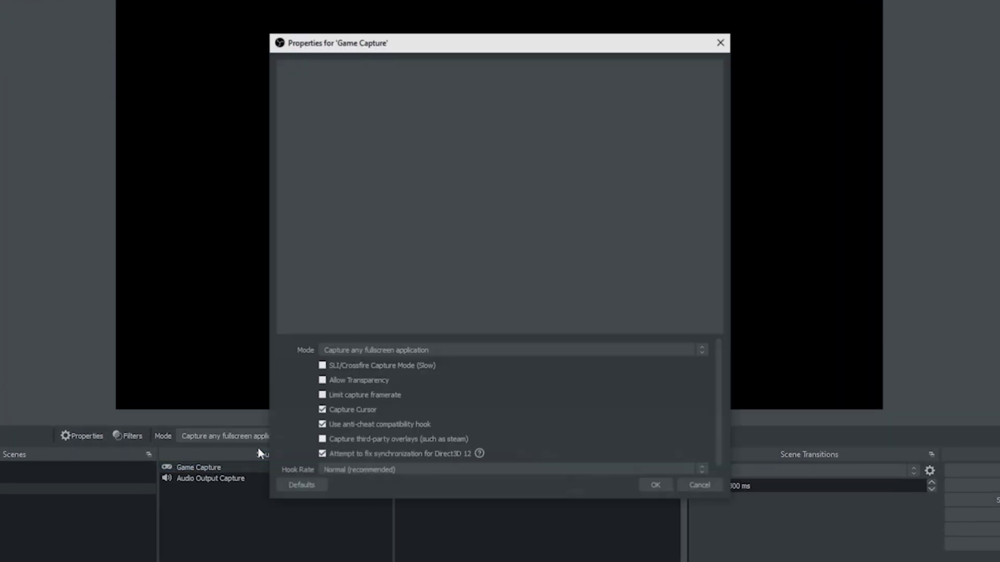
left_click(395, 352)
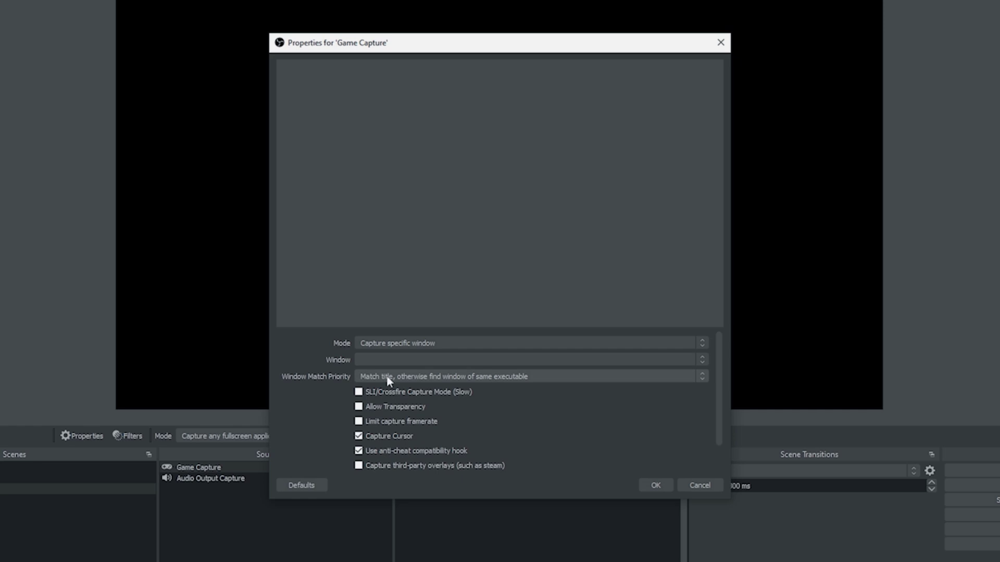
left_click(412, 361)
left_click(402, 387)
scroll(439, 415, "down", 2)
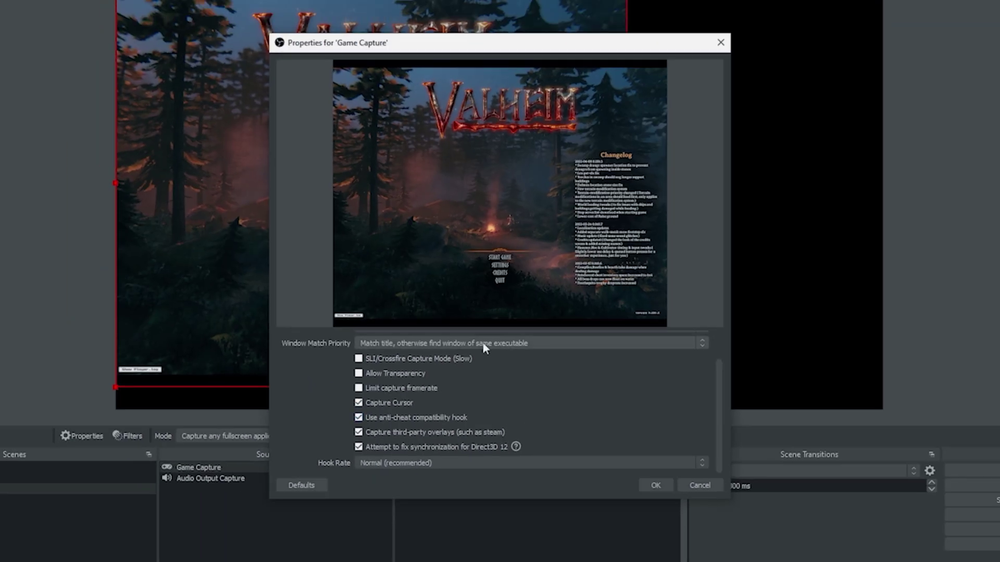
left_click(426, 344)
key("Escape")
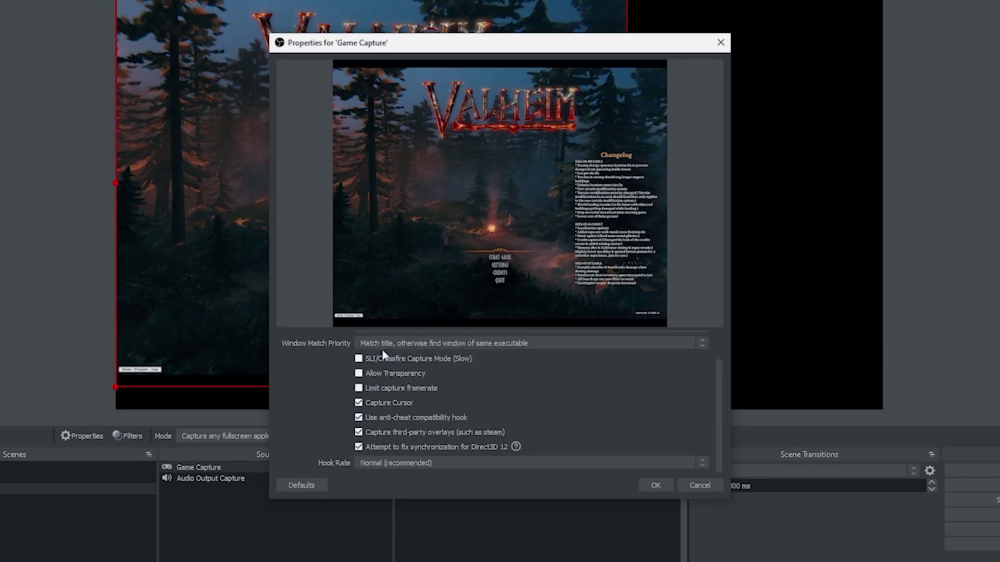
scroll(406, 353, "up", 2)
left_click(395, 344)
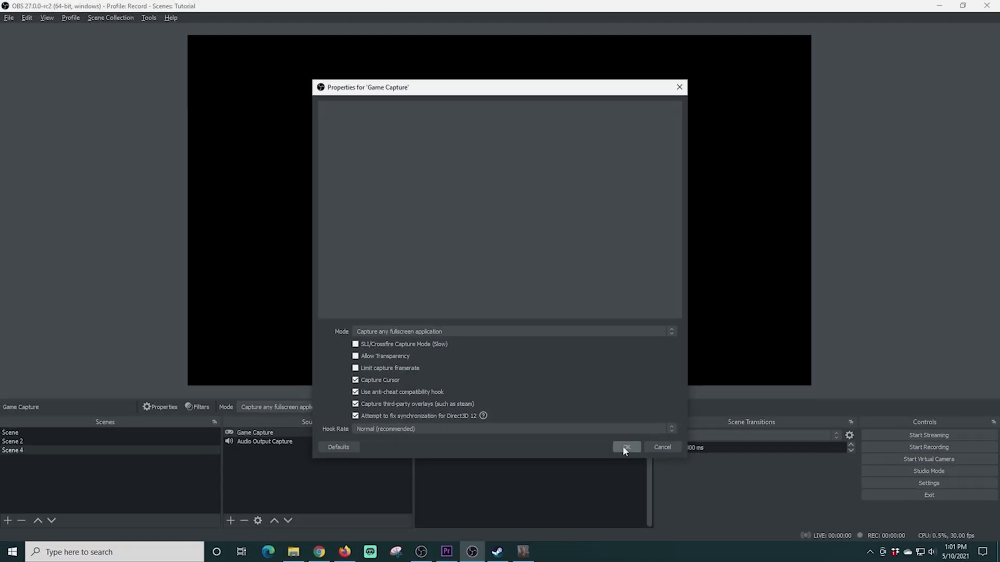
Set Game Capture mode to 'Capture specific window' targeting [valheim.exe]: Valheim
left_click(623, 446)
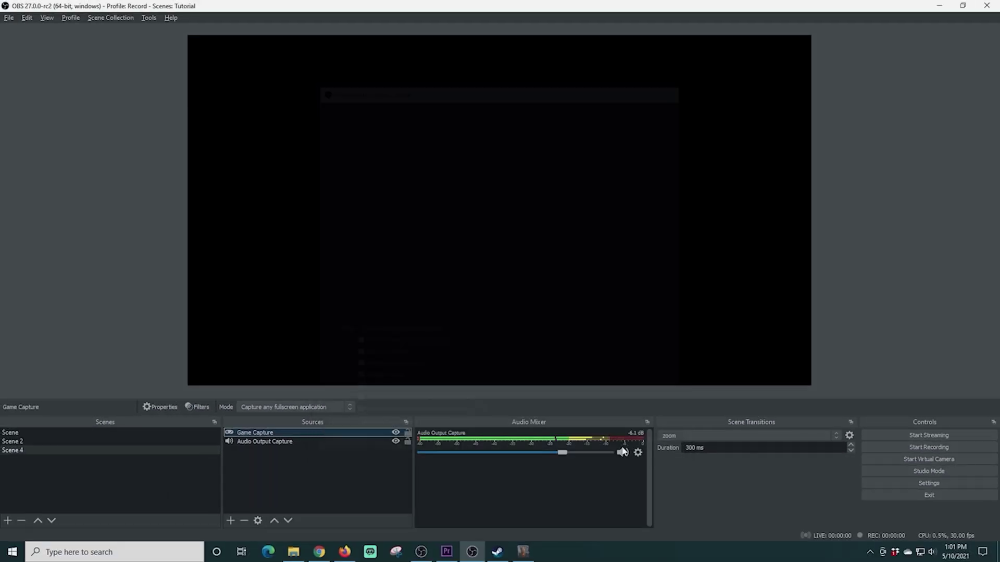
right_click(319, 434)
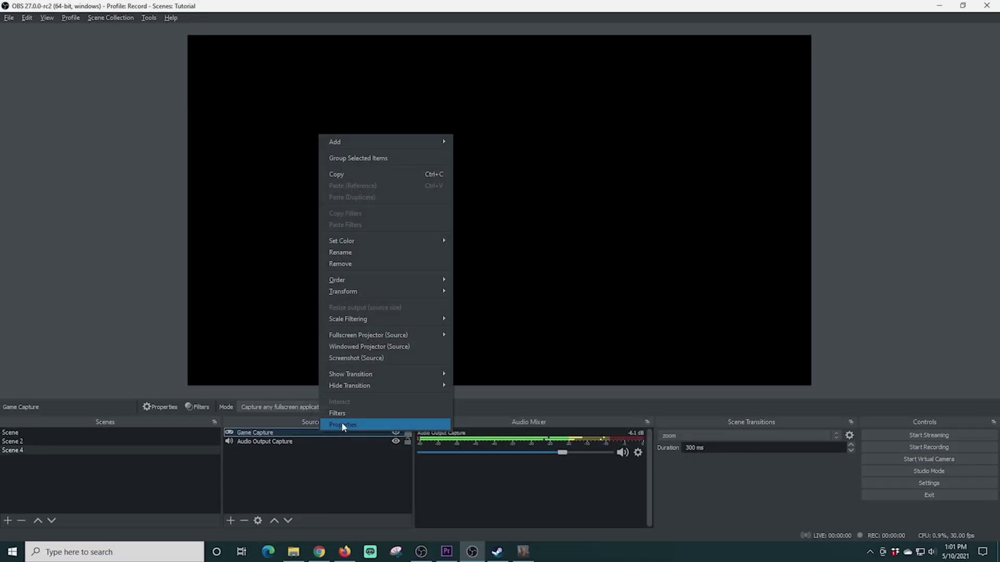
left_click(341, 423)
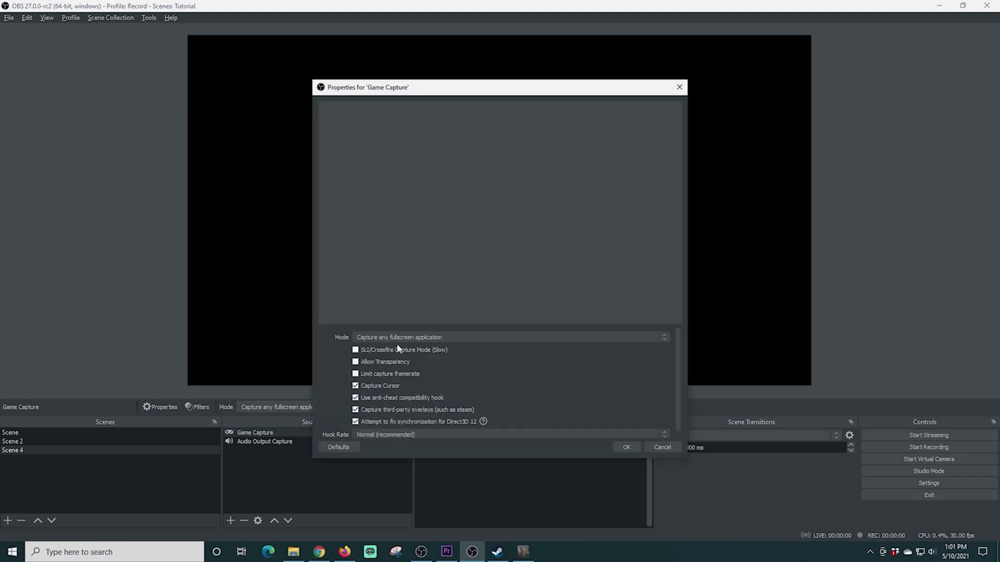
left_click(407, 337)
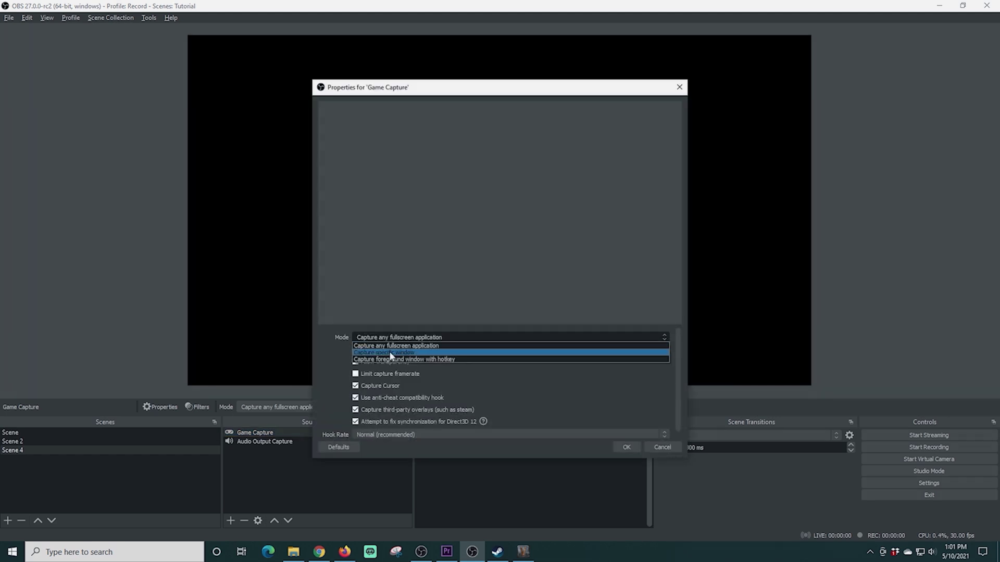
left_click(390, 355)
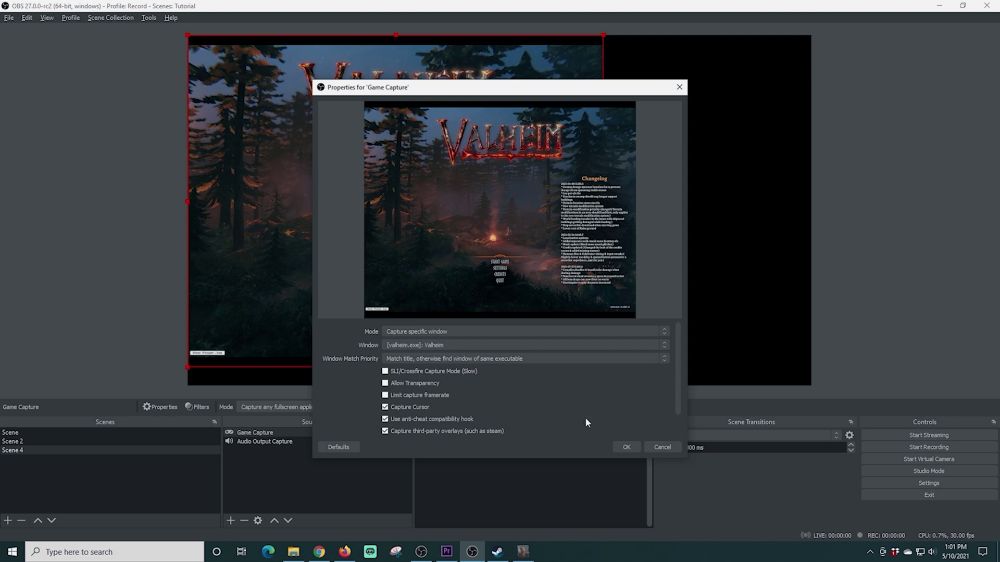
left_click(625, 446)
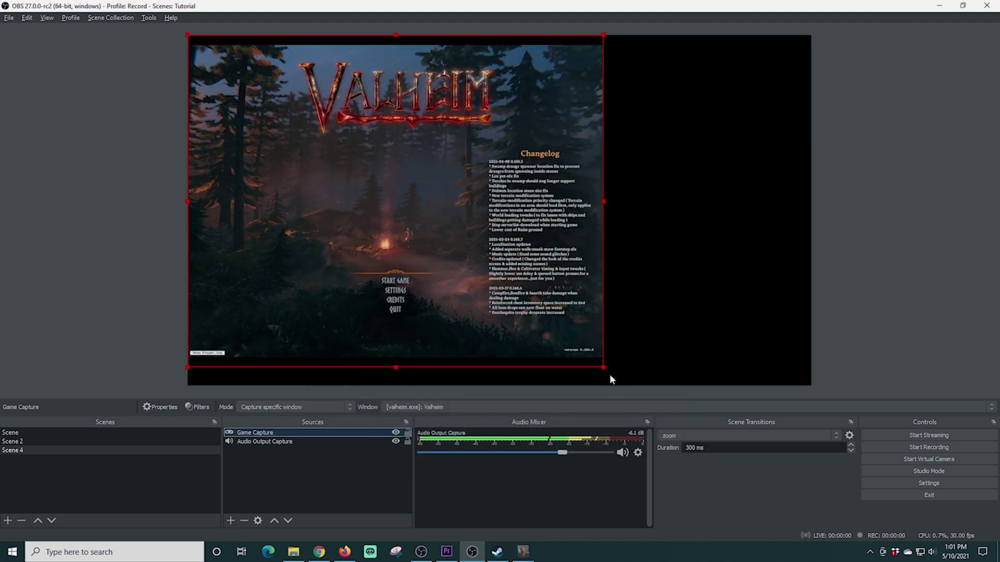
Stretch the Valheim capture to span the full canvas width and height
left_click_drag(604, 368, 713, 411)
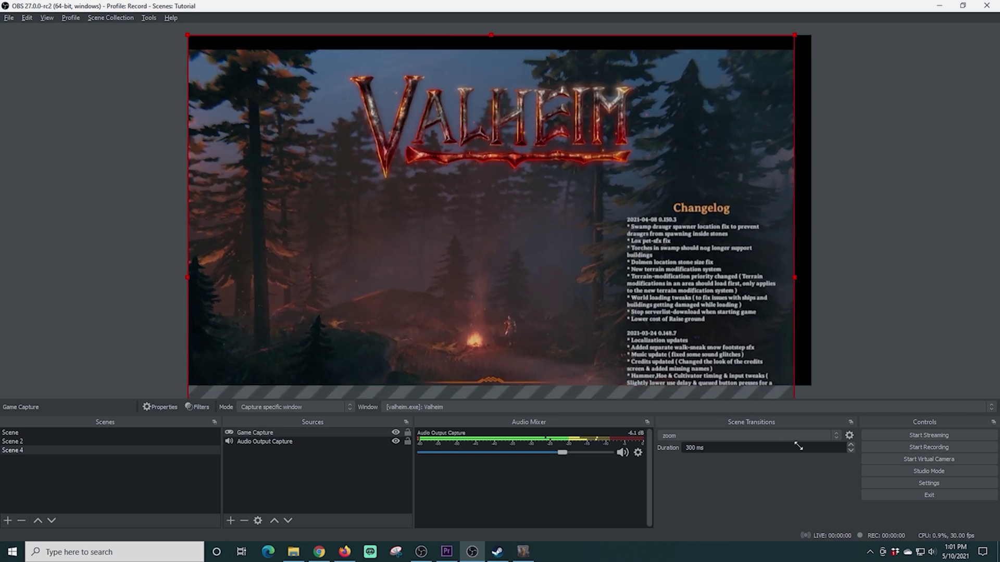
left_click_drag(713, 412, 810, 450)
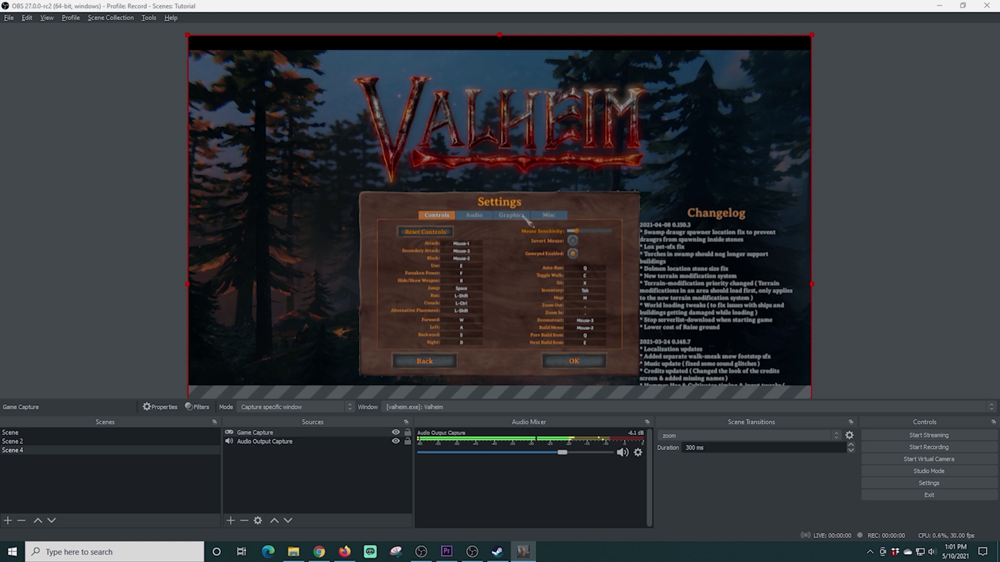
left_click(528, 221)
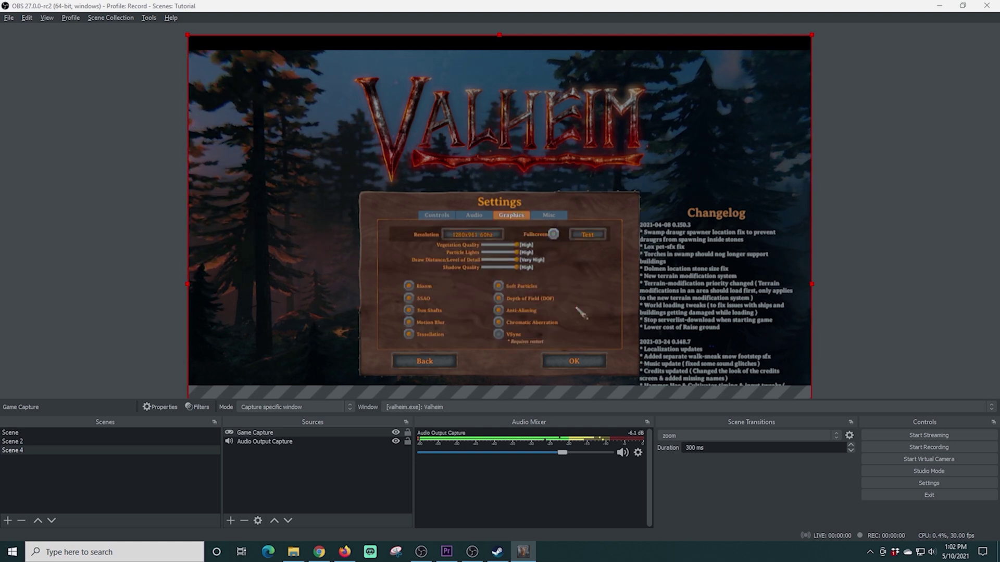
left_click(582, 364)
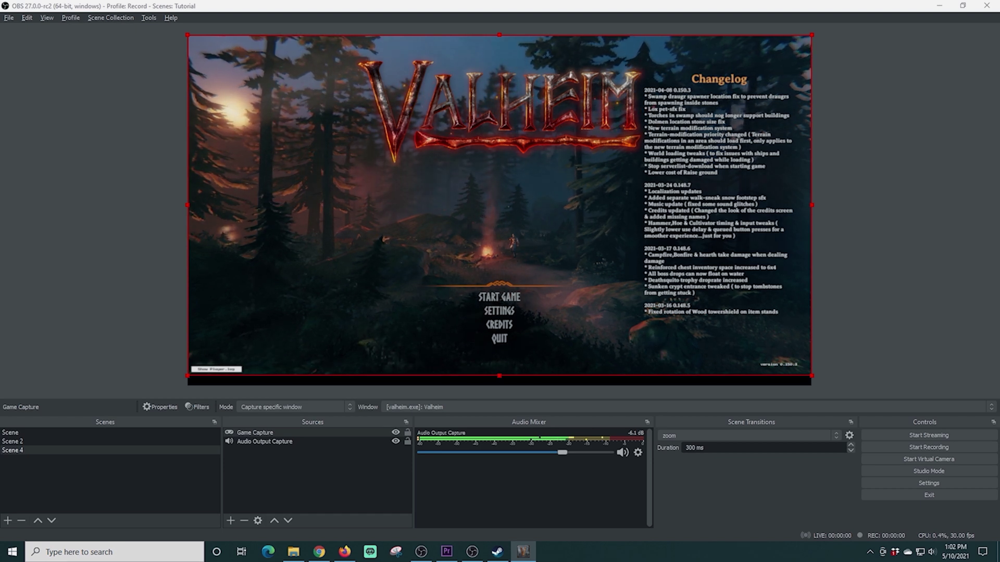
left_click_drag(508, 376, 499, 386)
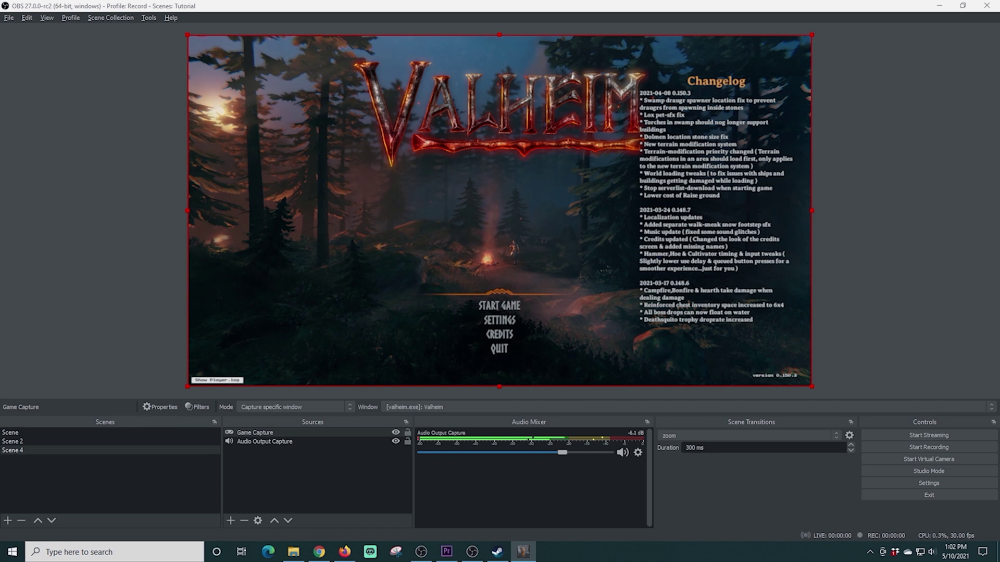
Back in OBS, drag the Audio Output Capture fader down to -5.0 dB
key("alt+Tab")
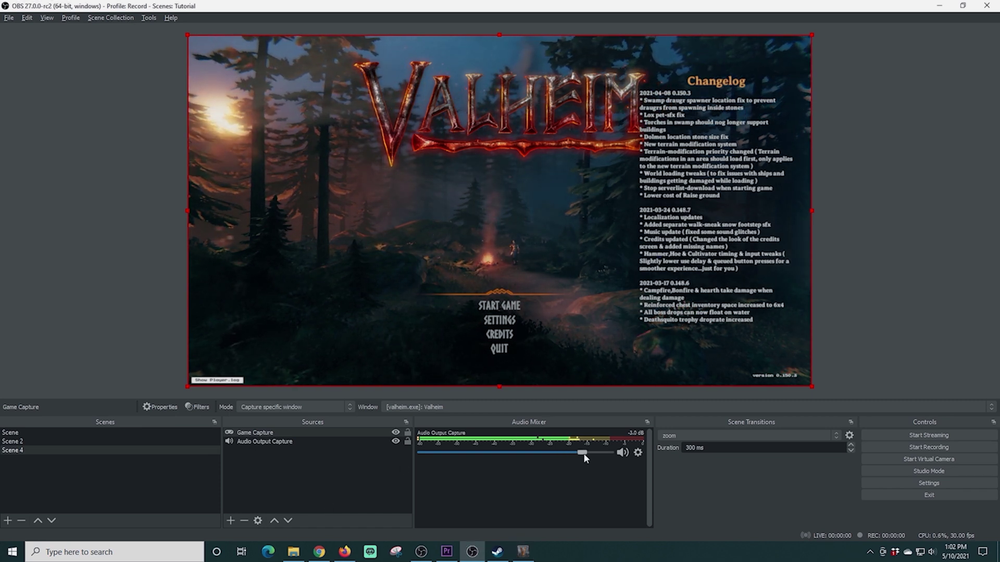
left_click_drag(598, 453, 568, 453)
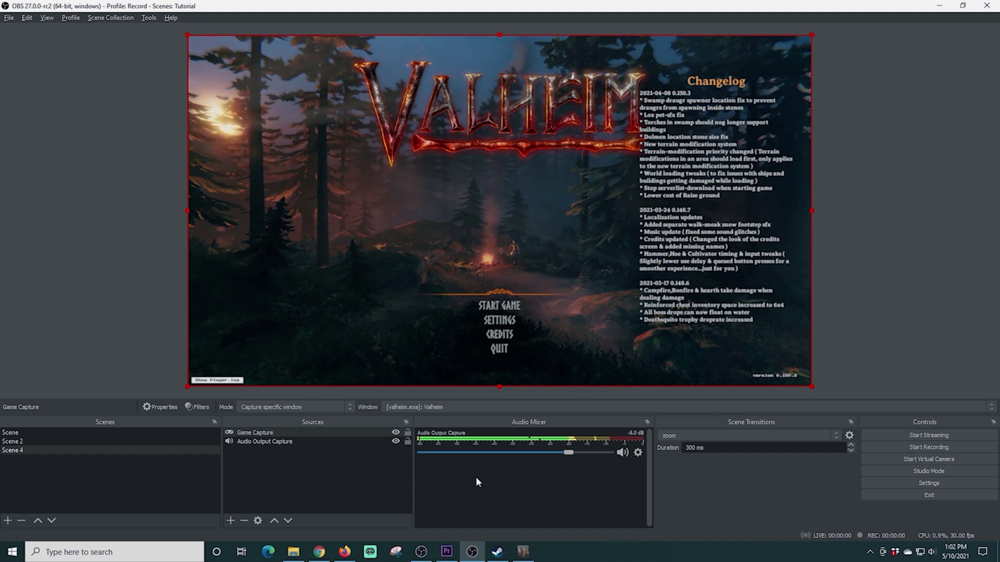
left_click(231, 520)
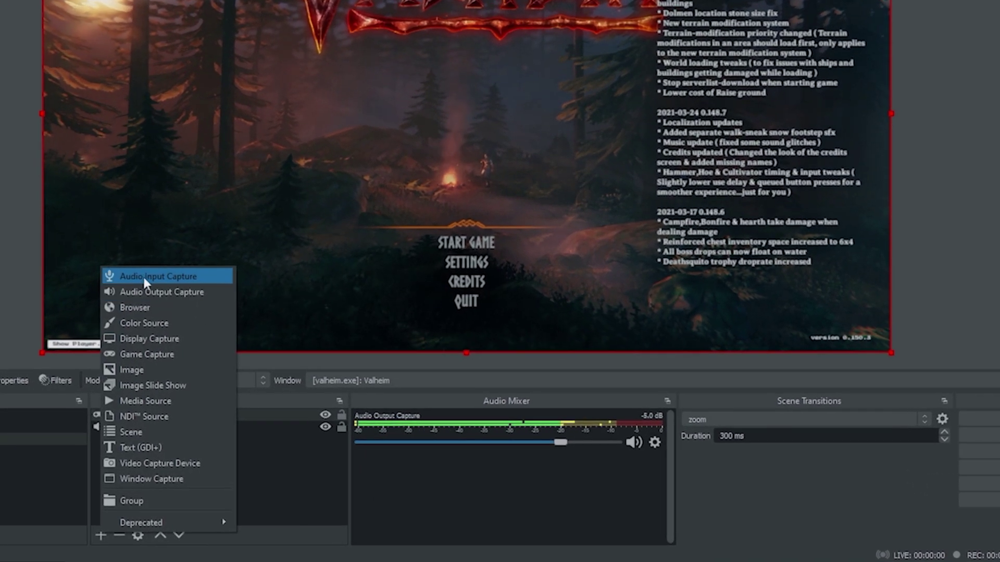
Add a default-named Audio Input Capture on Digital Audio Interface (Cam Link), then check speaker volume
left_click(145, 281)
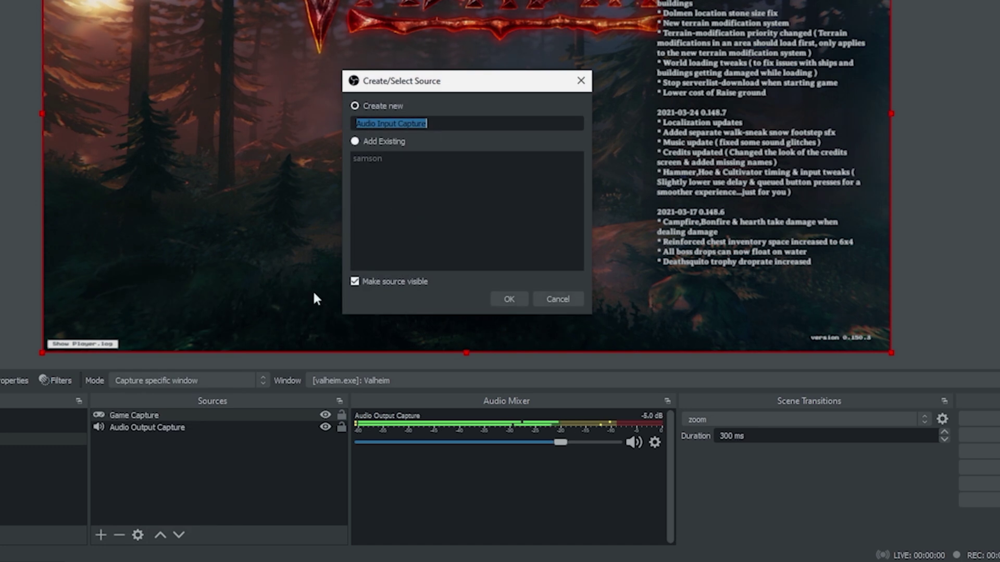
left_click(509, 299)
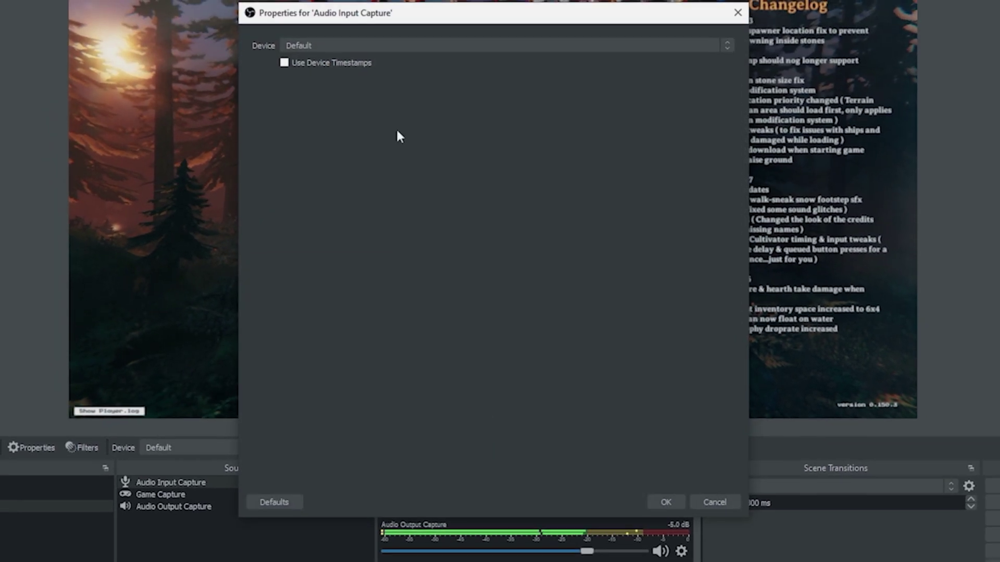
left_click(348, 47)
left_click(352, 81)
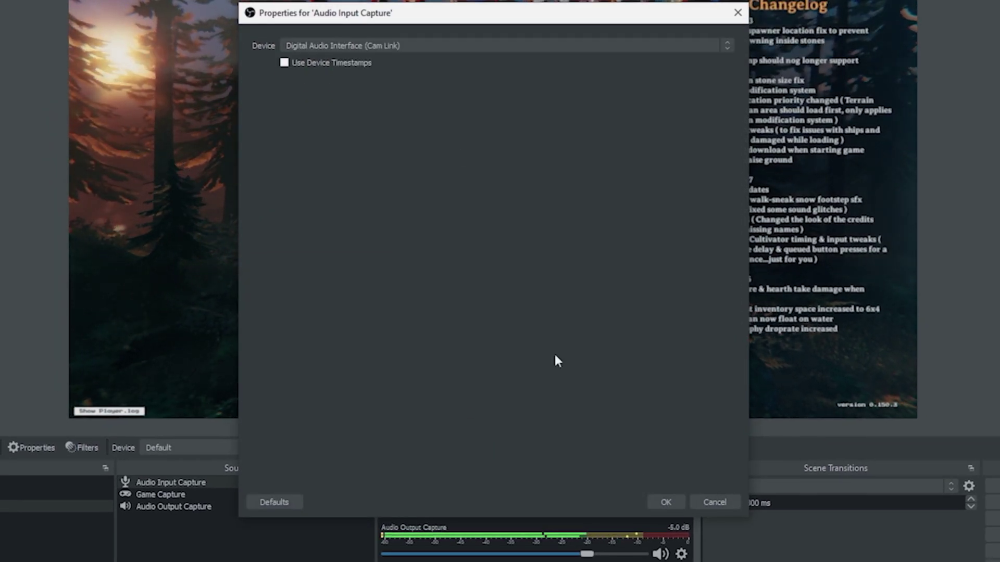
left_click(664, 502)
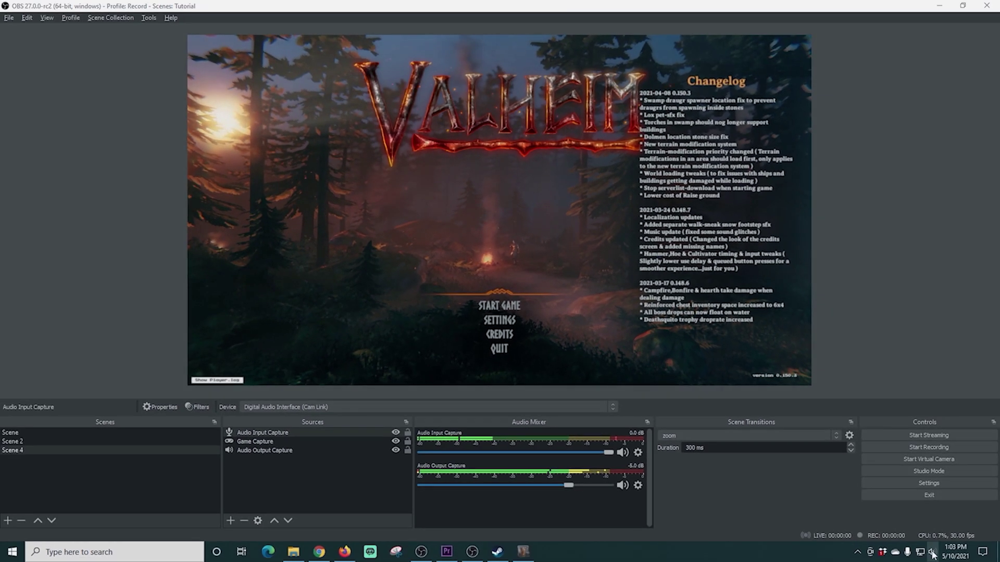
left_click(931, 551)
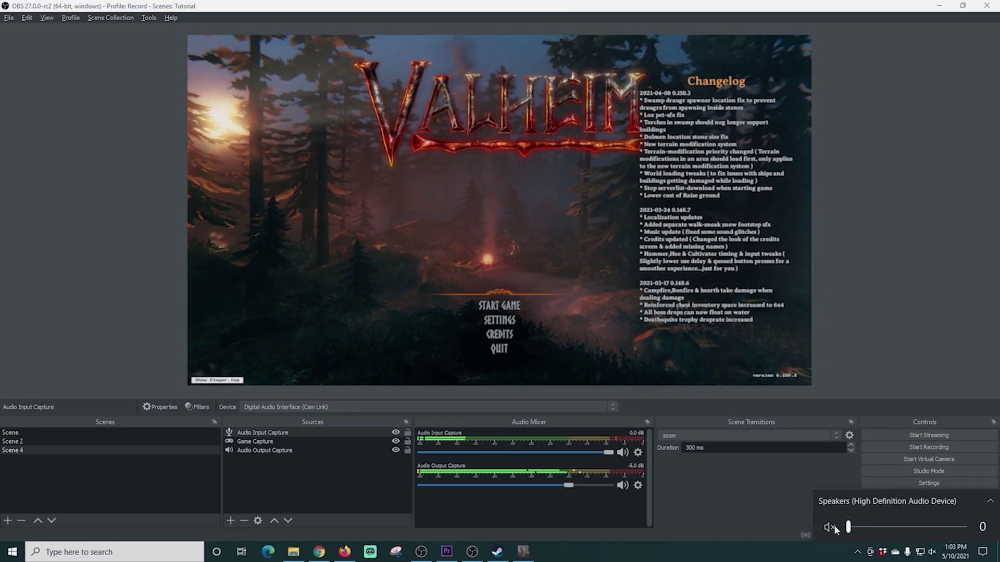
Add a default-named Video Capture Device using the Cam Link camera
left_click(230, 520)
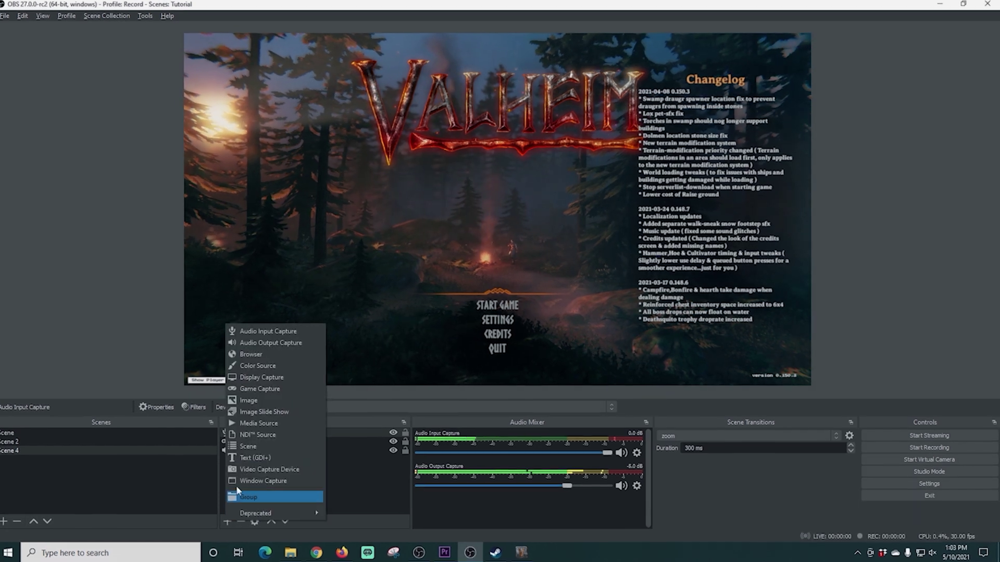
left_click(173, 480)
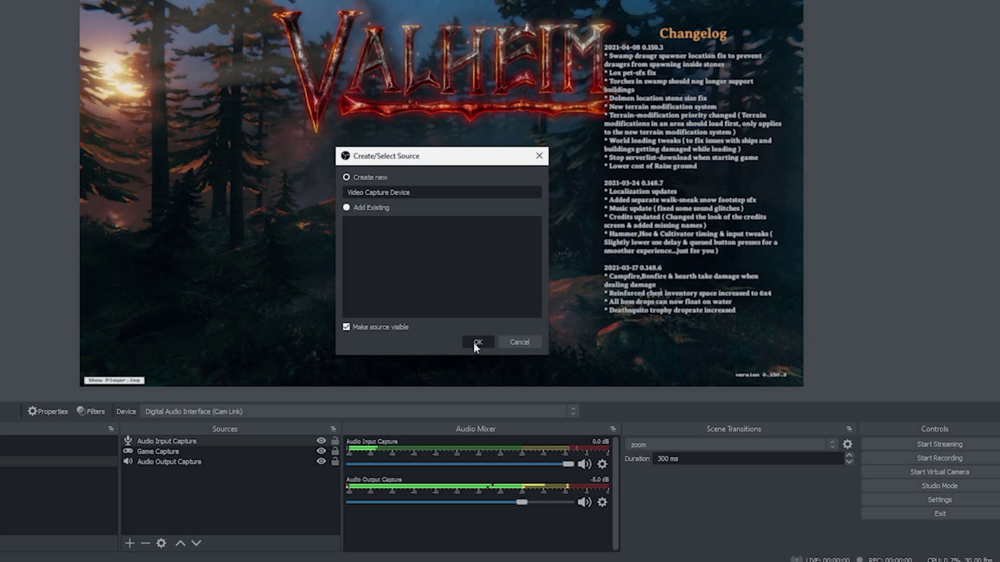
left_click(477, 342)
left_click(360, 271)
left_click(354, 289)
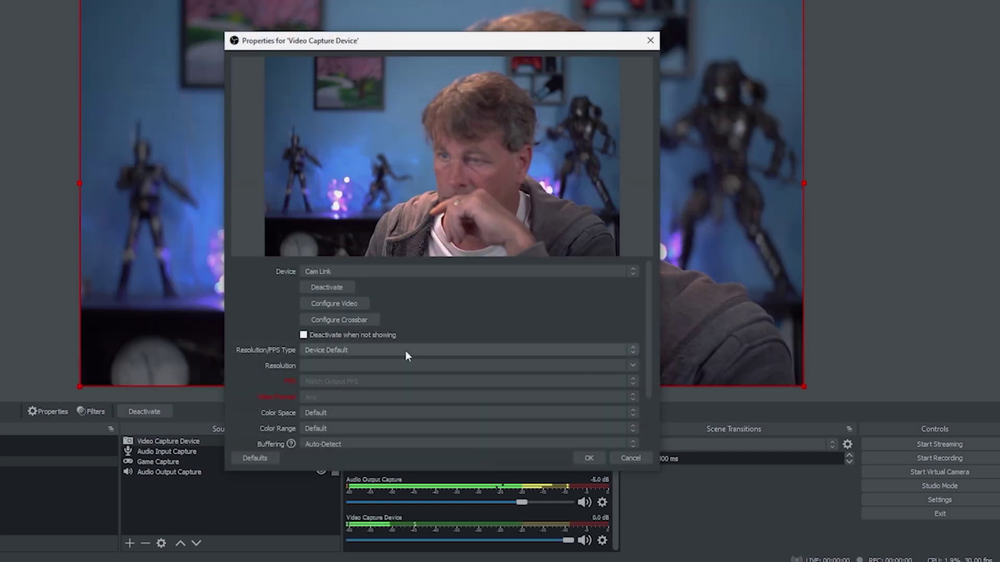
left_click(586, 458)
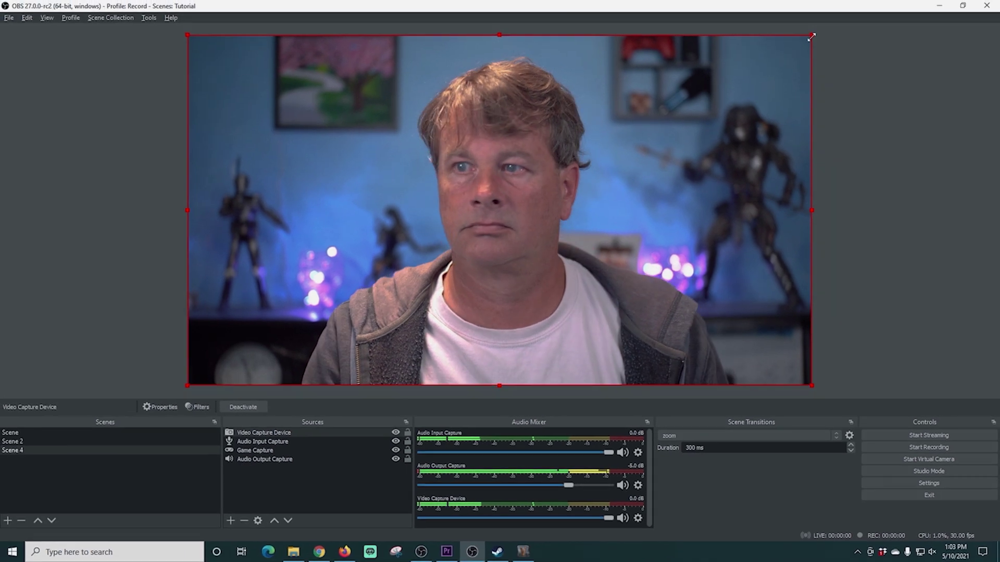
Shrink the webcam into a small bottom-left box, cropping its left and right sides
mouse_move(812, 36)
left_mouse_down()
mouse_move(398, 267)
mouse_move(351, 309)
left_mouse_up()
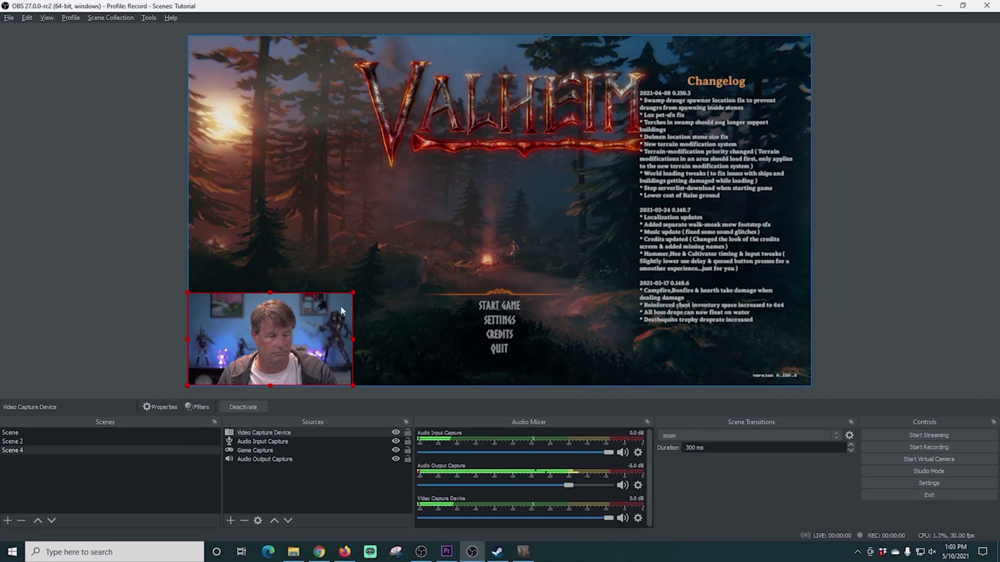
left_click_drag(353, 338, 323, 341)
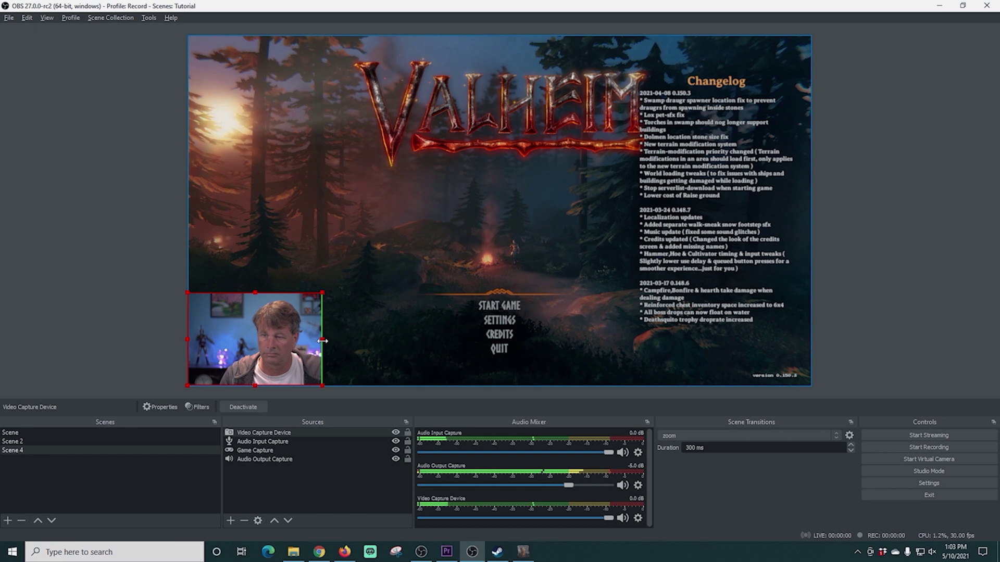
left_click_drag(188, 339, 223, 338)
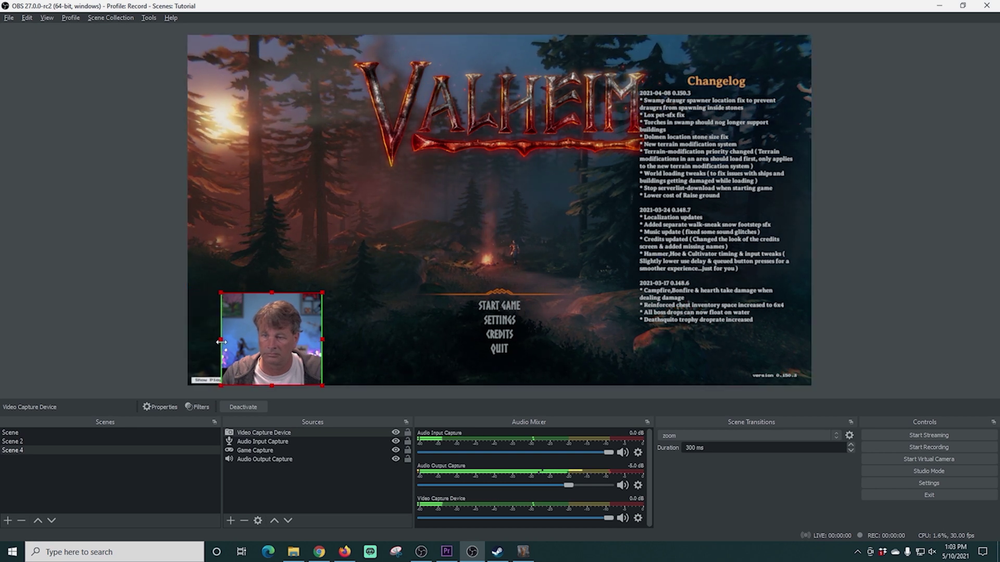
left_click_drag(289, 375, 263, 353)
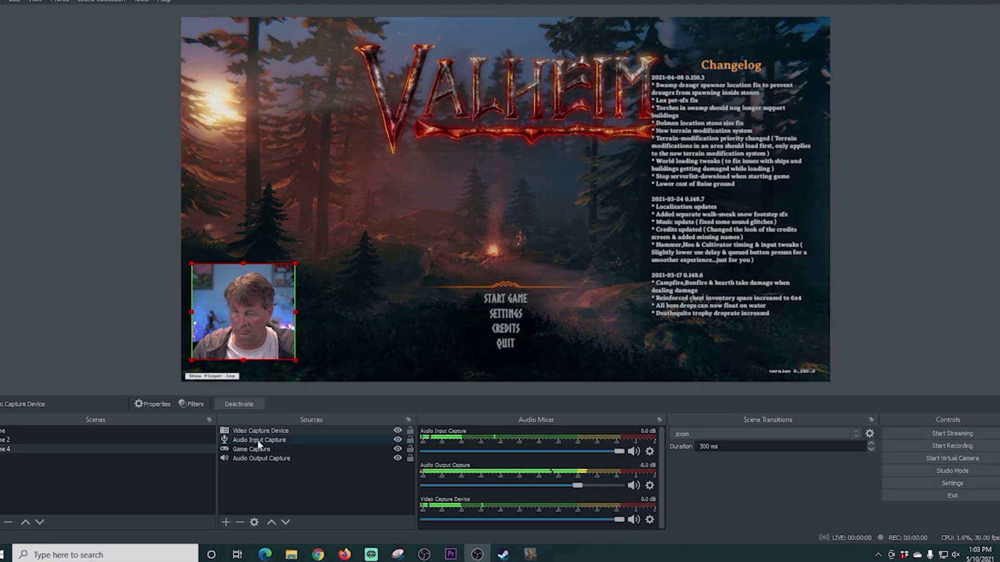
Remove the Audio Input Capture source from Scene 4
left_click(258, 441)
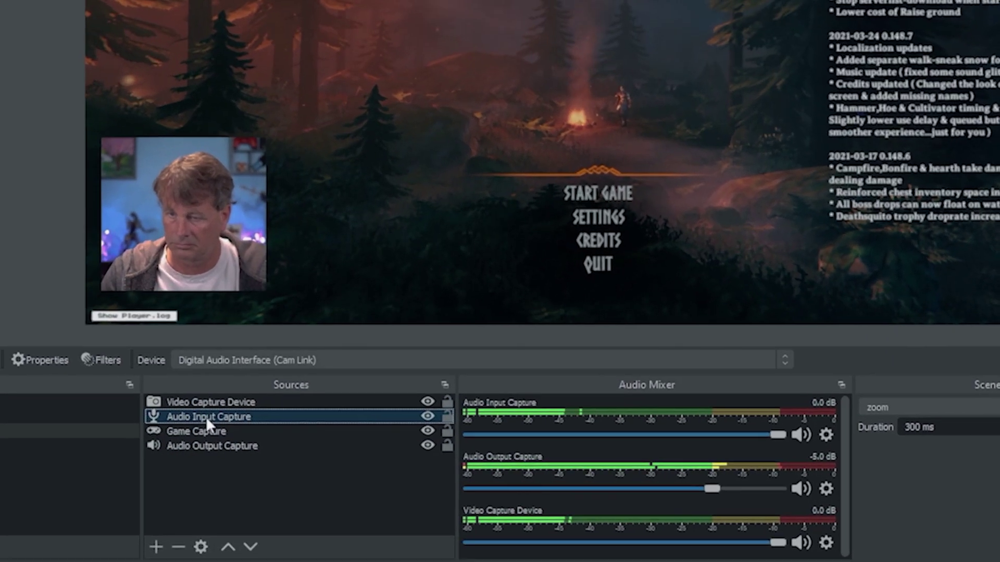
right_click(261, 441)
left_click(240, 119)
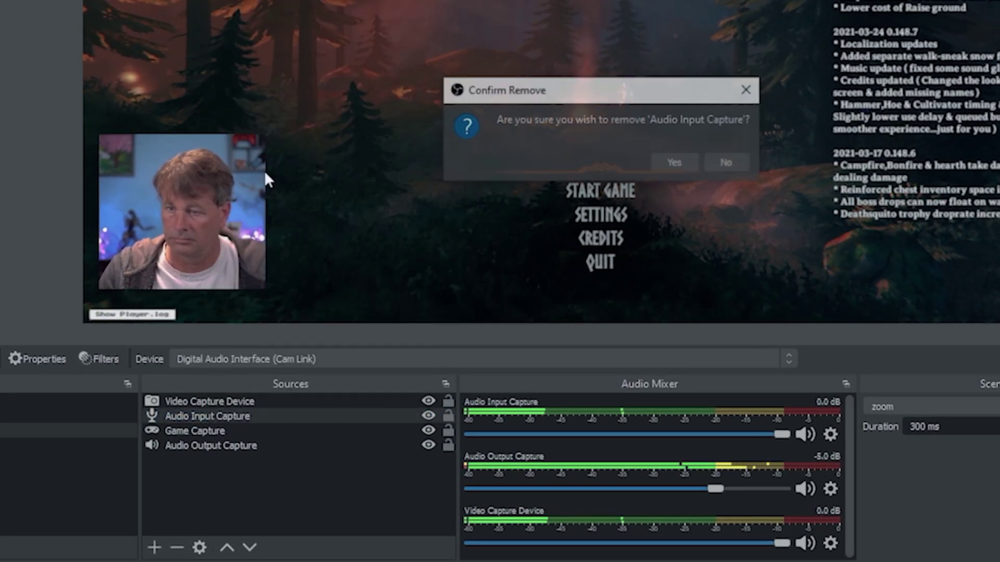
left_click(665, 159)
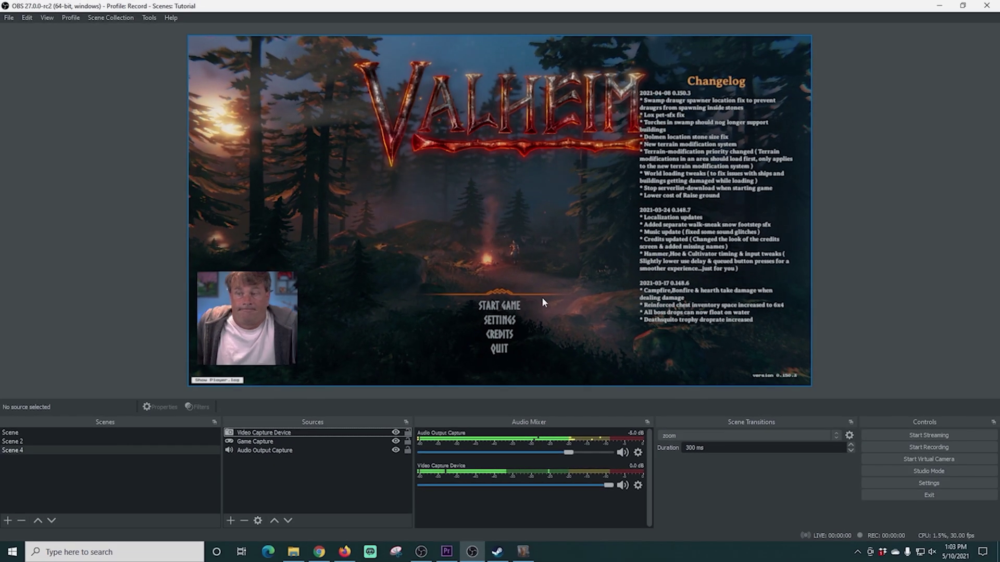